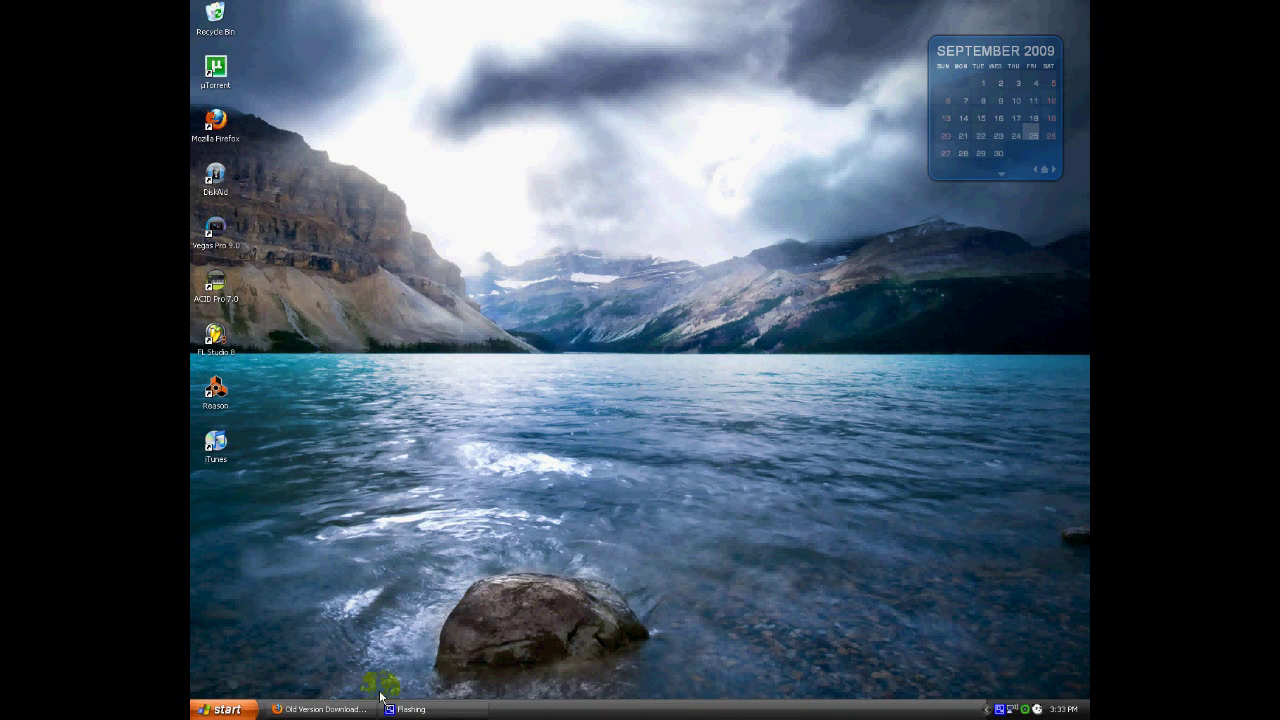
- Switch to Firefox and open the iTunes 8.2.0 (32-bit) download page from the iTunes version list on OldApps.com
{"action": "left_click", "coordinate": [325, 709]}
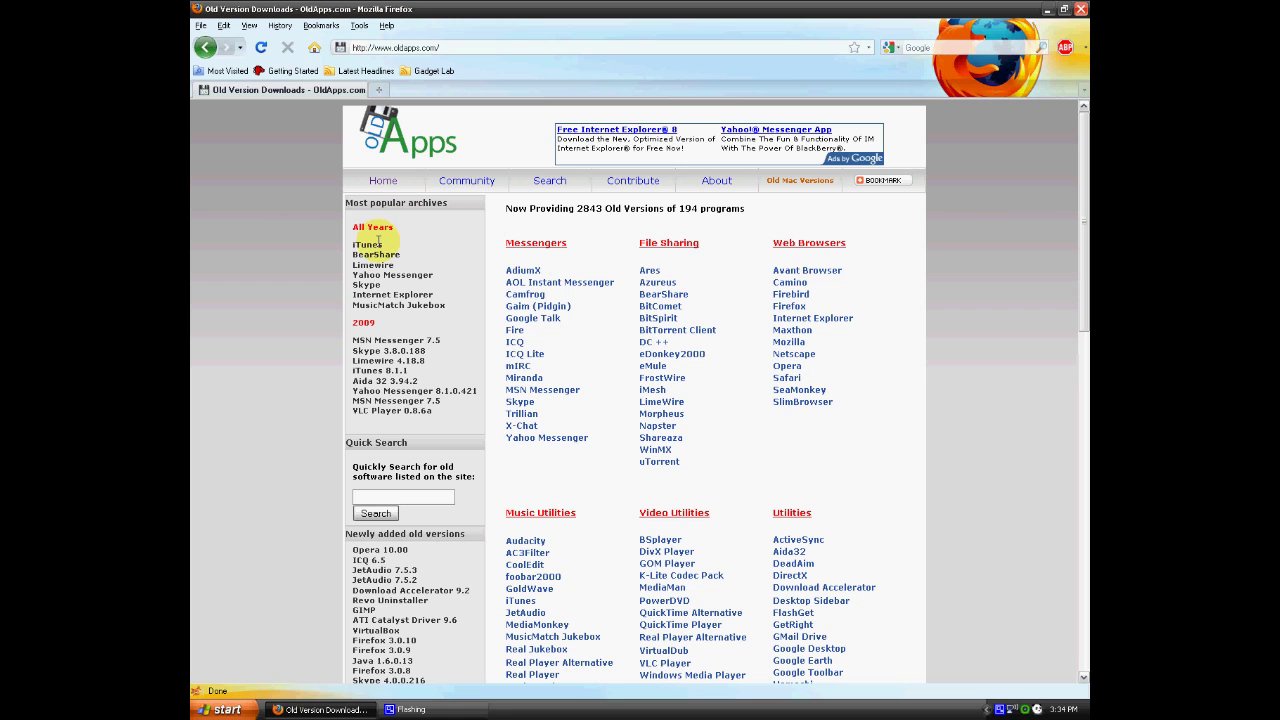
{"action": "scroll", "coordinate": [547, 255], "scroll_direction": "down", "scroll_amount": 3}
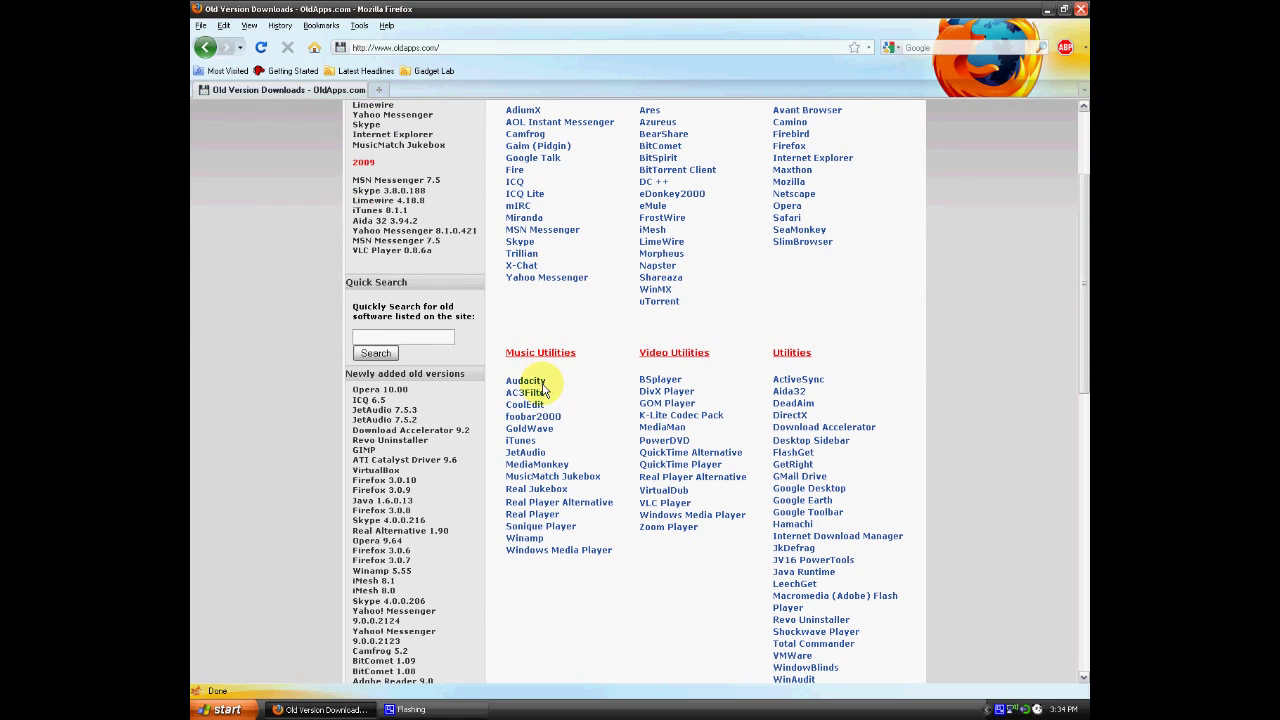
{"action": "left_click", "coordinate": [529, 441]}
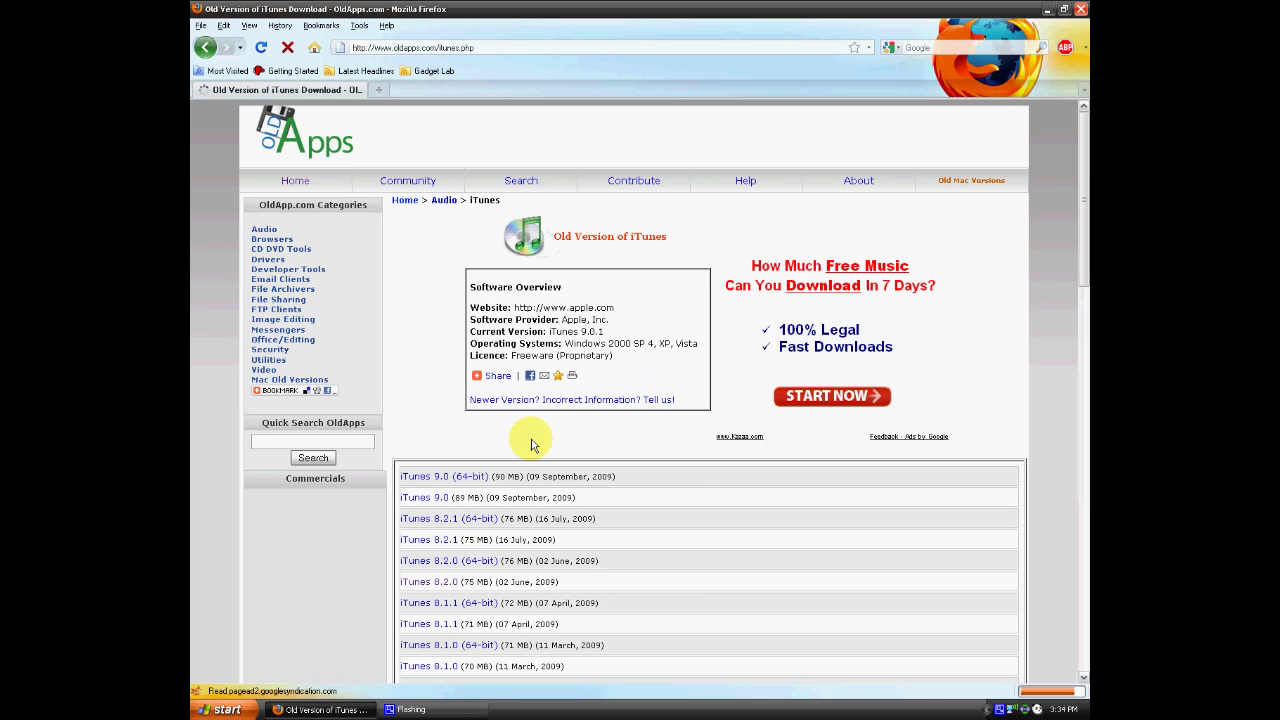
{"action": "scroll", "coordinate": [530, 440], "scroll_direction": "down", "scroll_amount": 3}
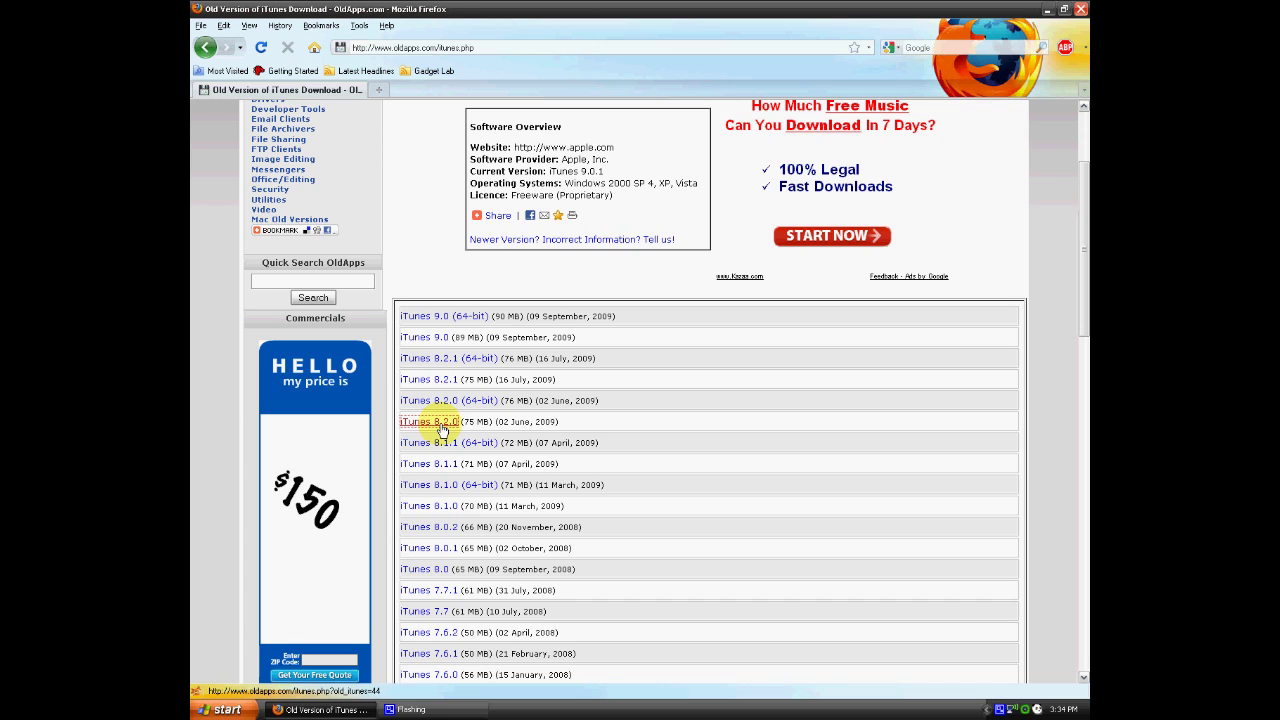
{"action": "left_click", "coordinate": [443, 428]}
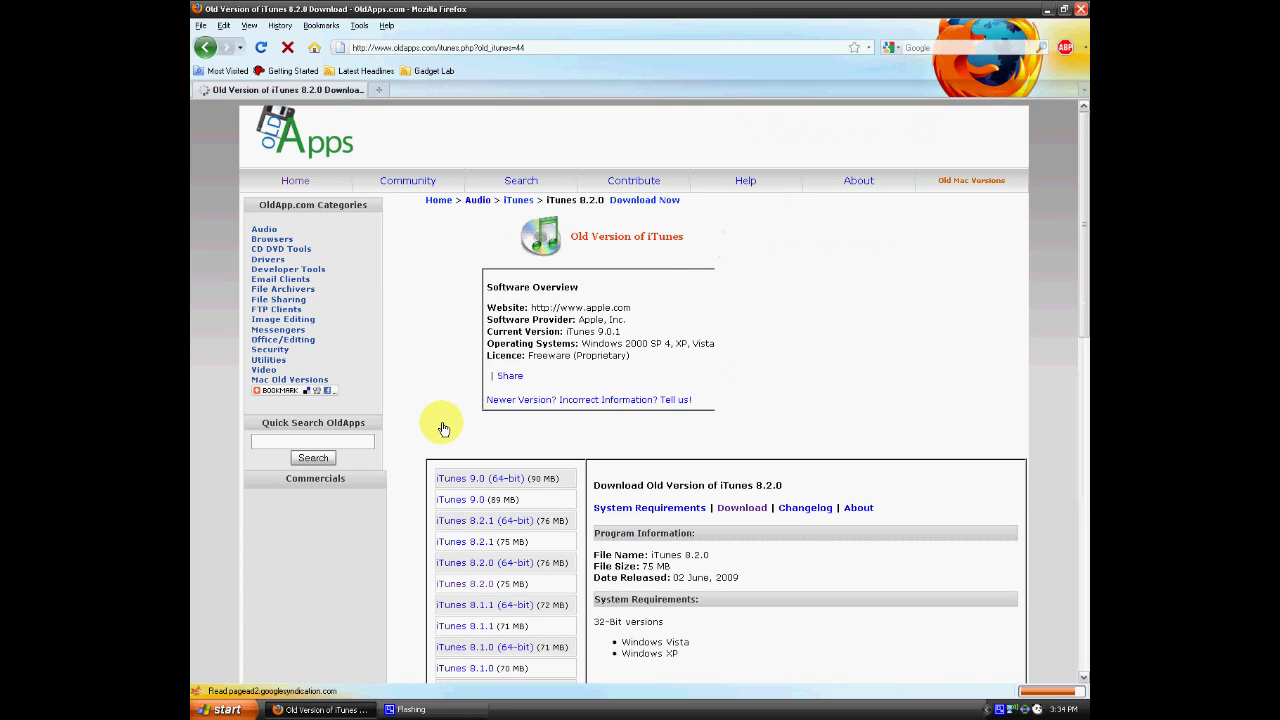
- Download and save the iTunes 8.2.0 installer, iTunesSetup820.exe, and close the download list and the browser
{"action": "scroll", "coordinate": [675, 438], "scroll_direction": "down", "scroll_amount": 2}
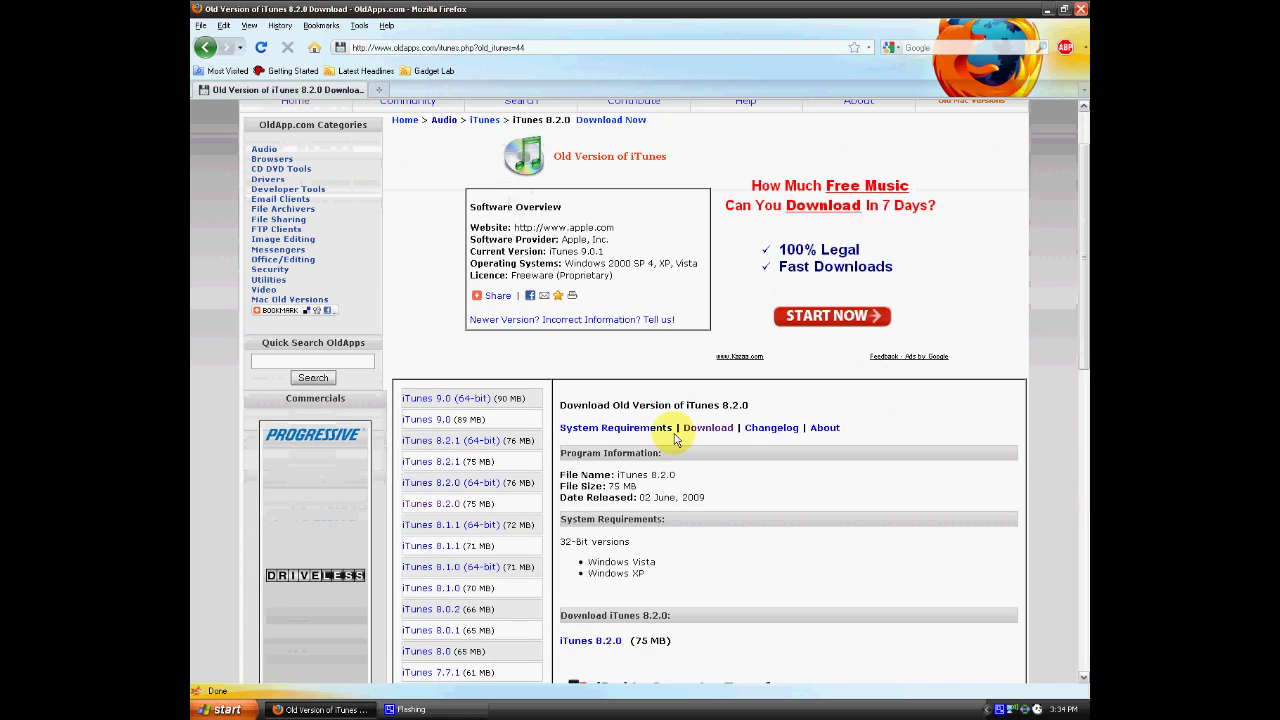
{"action": "left_click", "coordinate": [715, 432]}
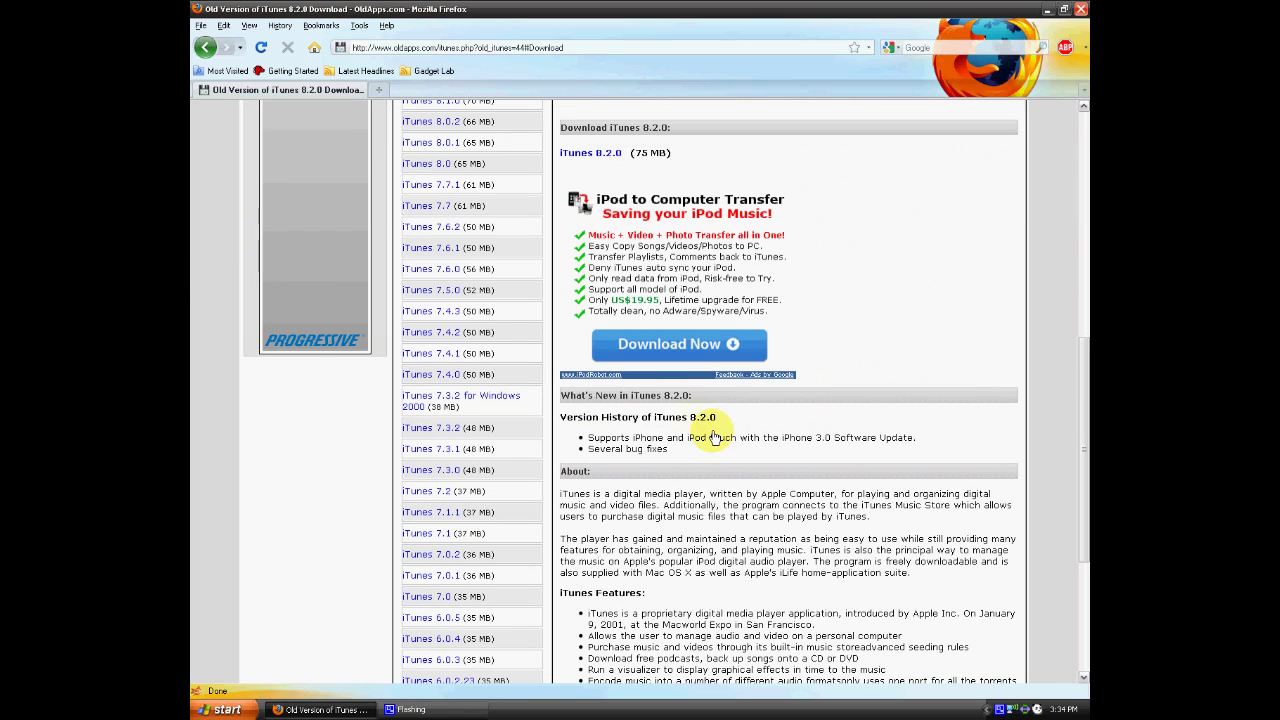
{"action": "left_click", "coordinate": [599, 160]}
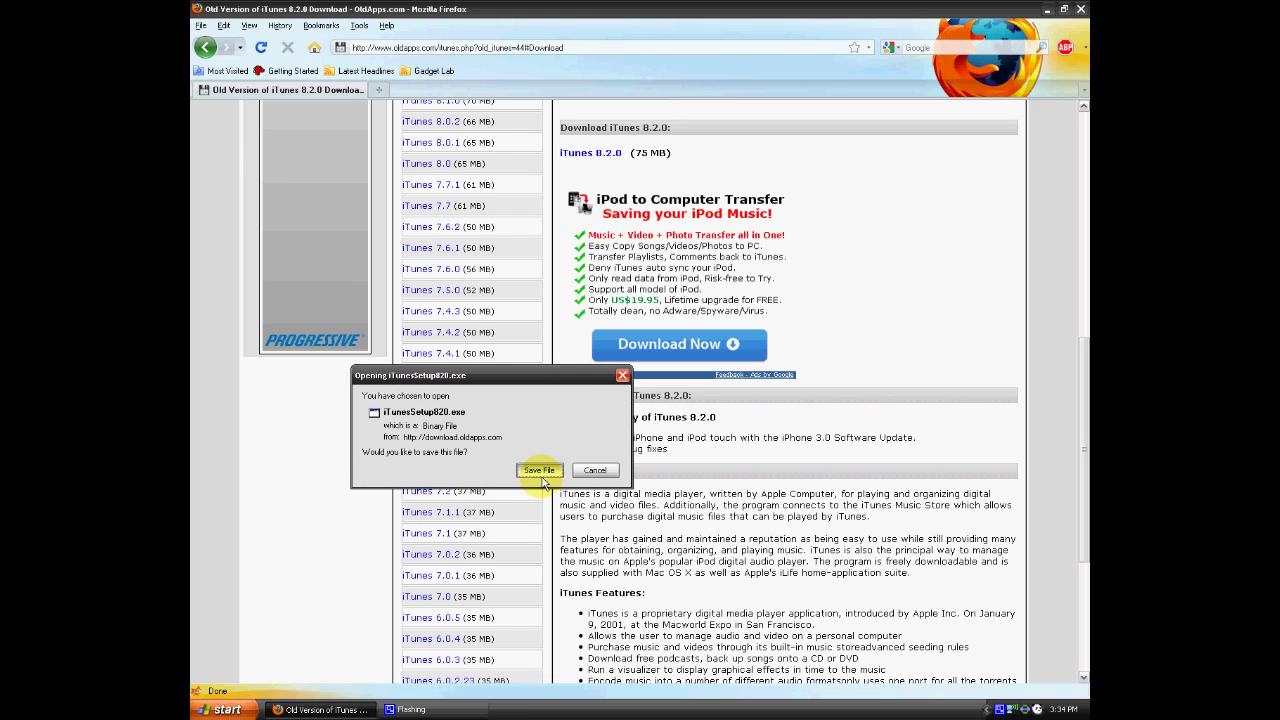
{"action": "left_click", "coordinate": [538, 470]}
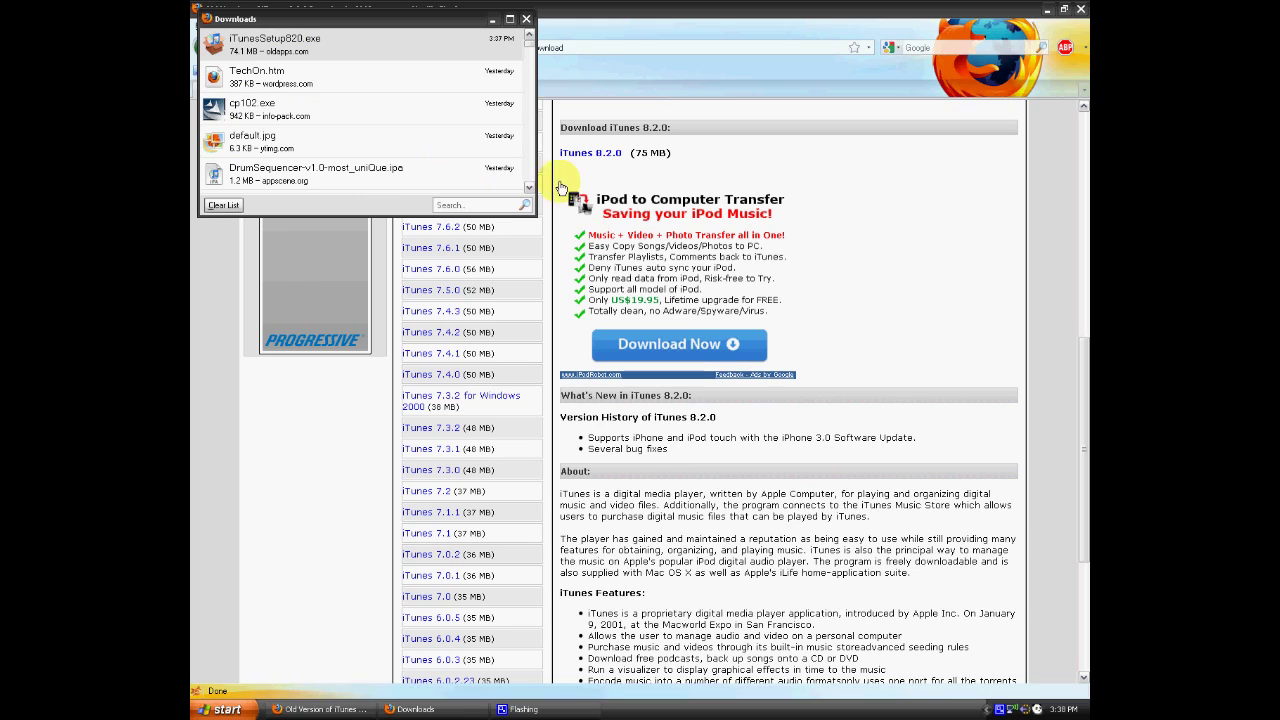
{"action": "left_click", "coordinate": [526, 18]}
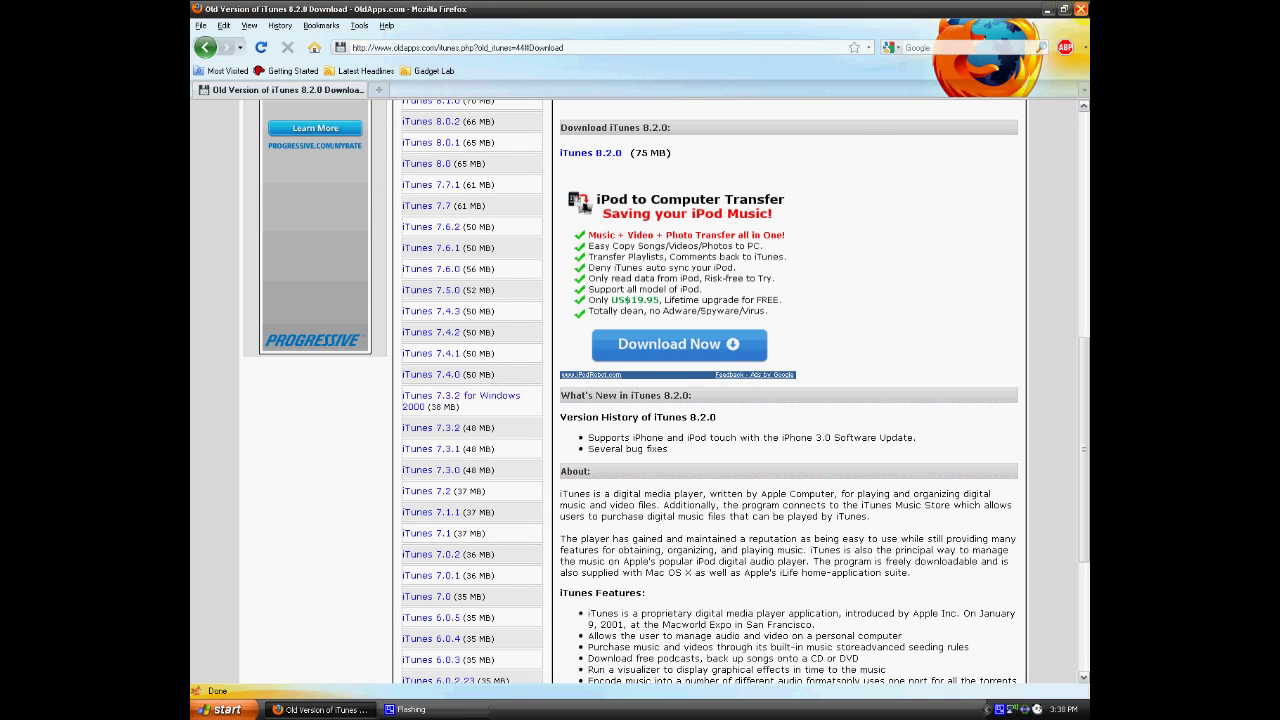
{"action": "key", "text": "alt+F4"}
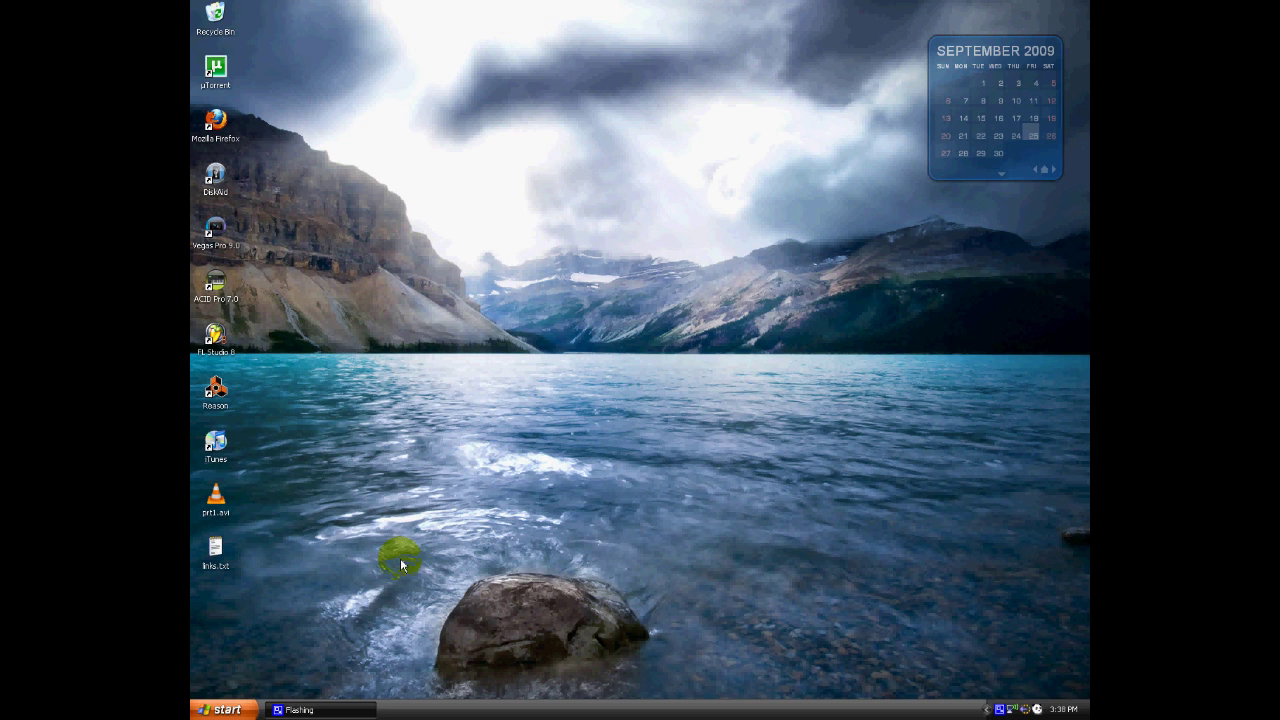
- Open Add or Remove Programs from the Control Panel and select iTunes among the installed programs
{"action": "left_click", "coordinate": [229, 711]}
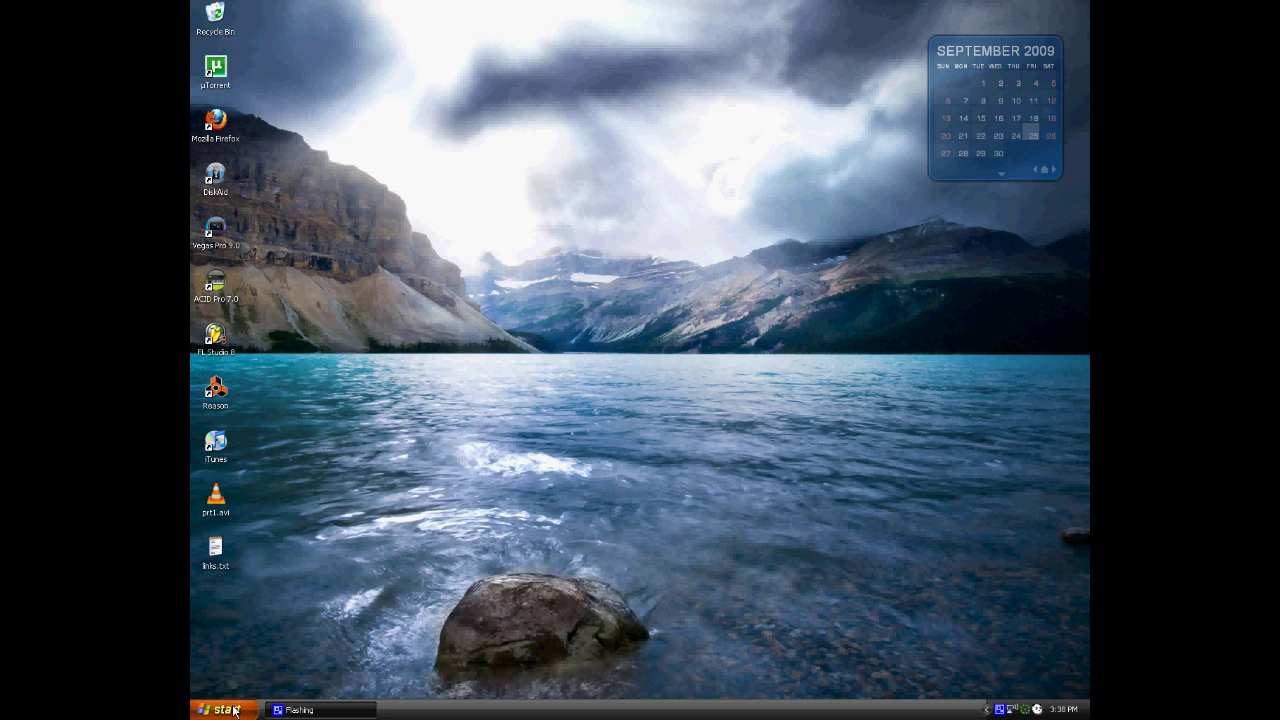
{"action": "left_click", "coordinate": [231, 710]}
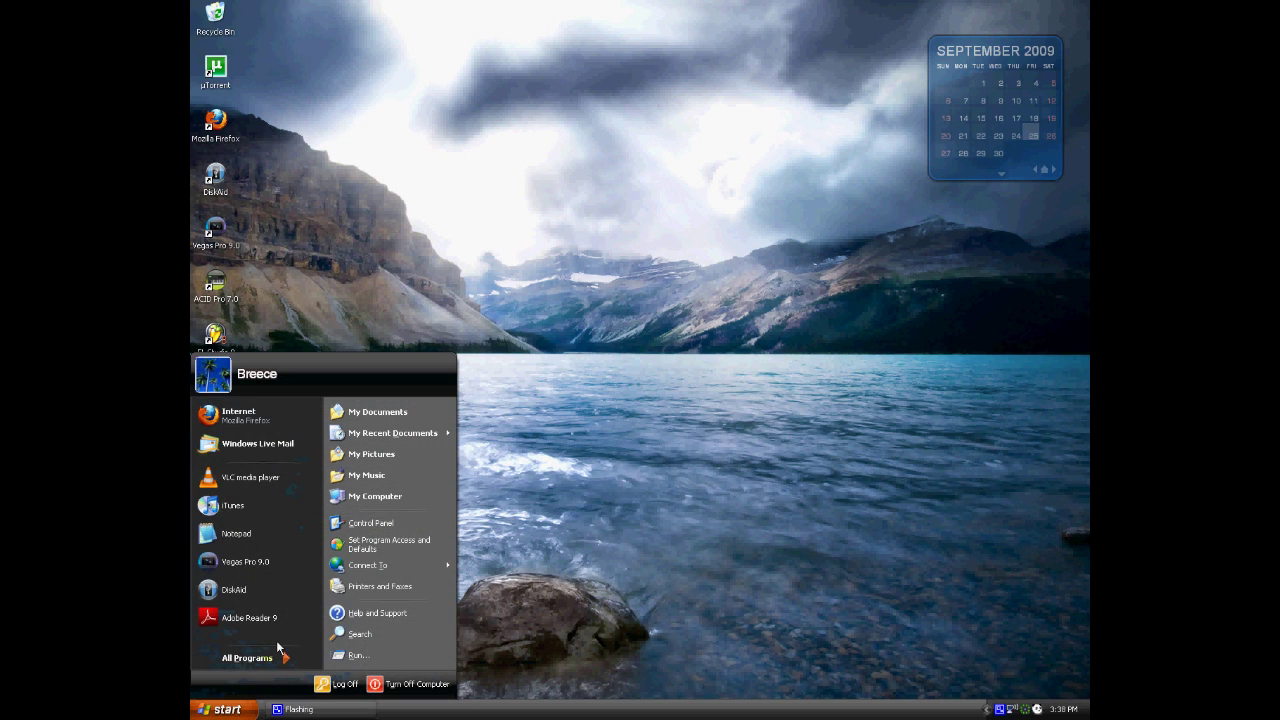
{"action": "left_click", "coordinate": [384, 524]}
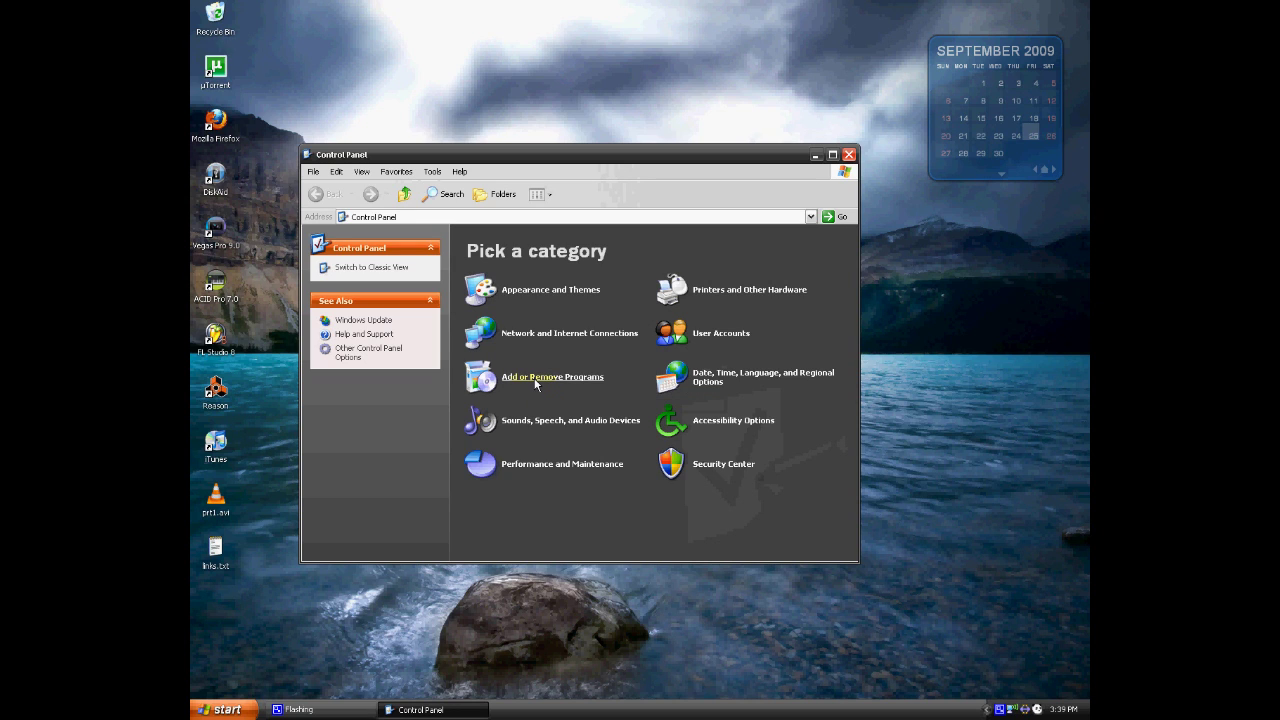
{"action": "left_click", "coordinate": [536, 376]}
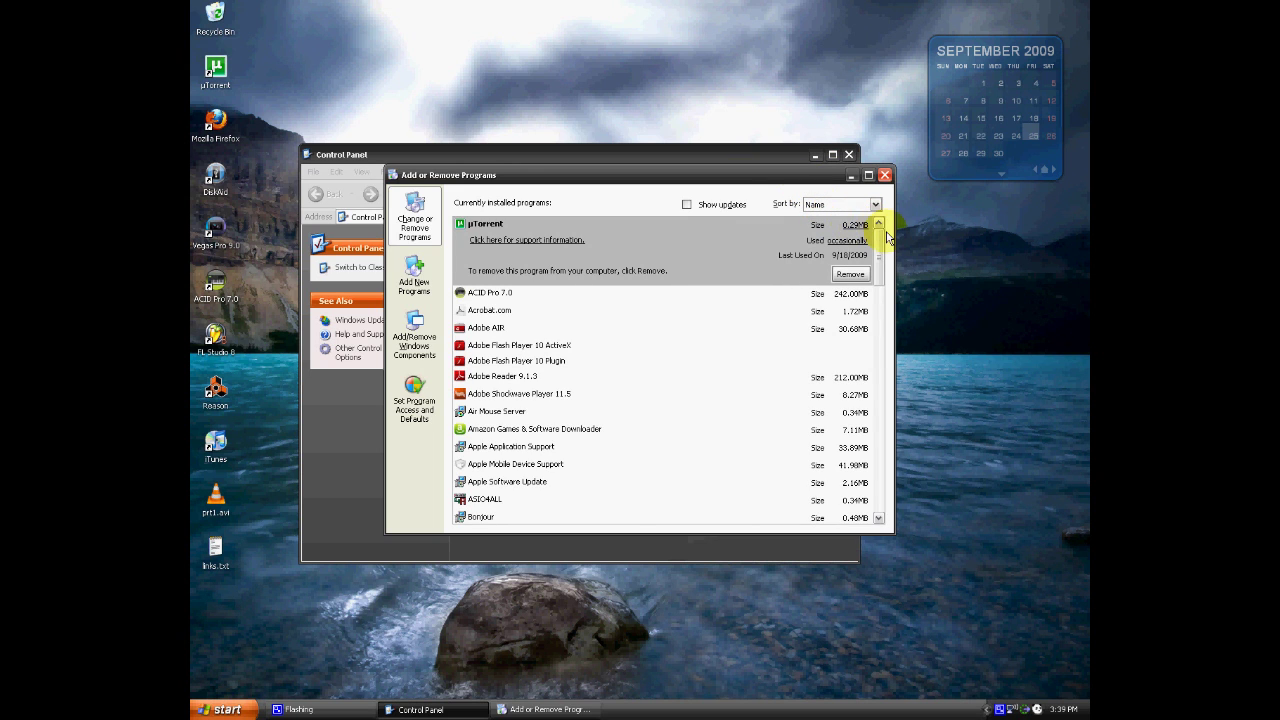
{"action": "left_click_drag", "start_coordinate": [882, 245], "coordinate": [882, 356]}
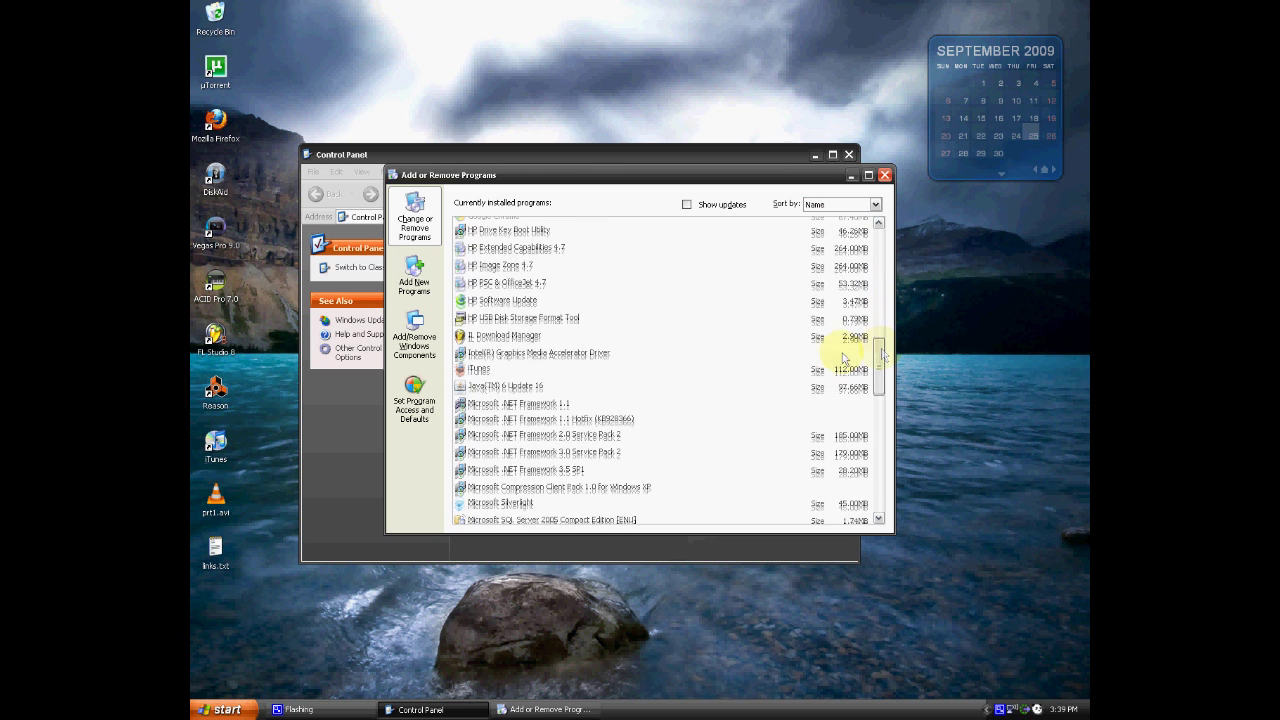
{"action": "left_click", "coordinate": [475, 370]}
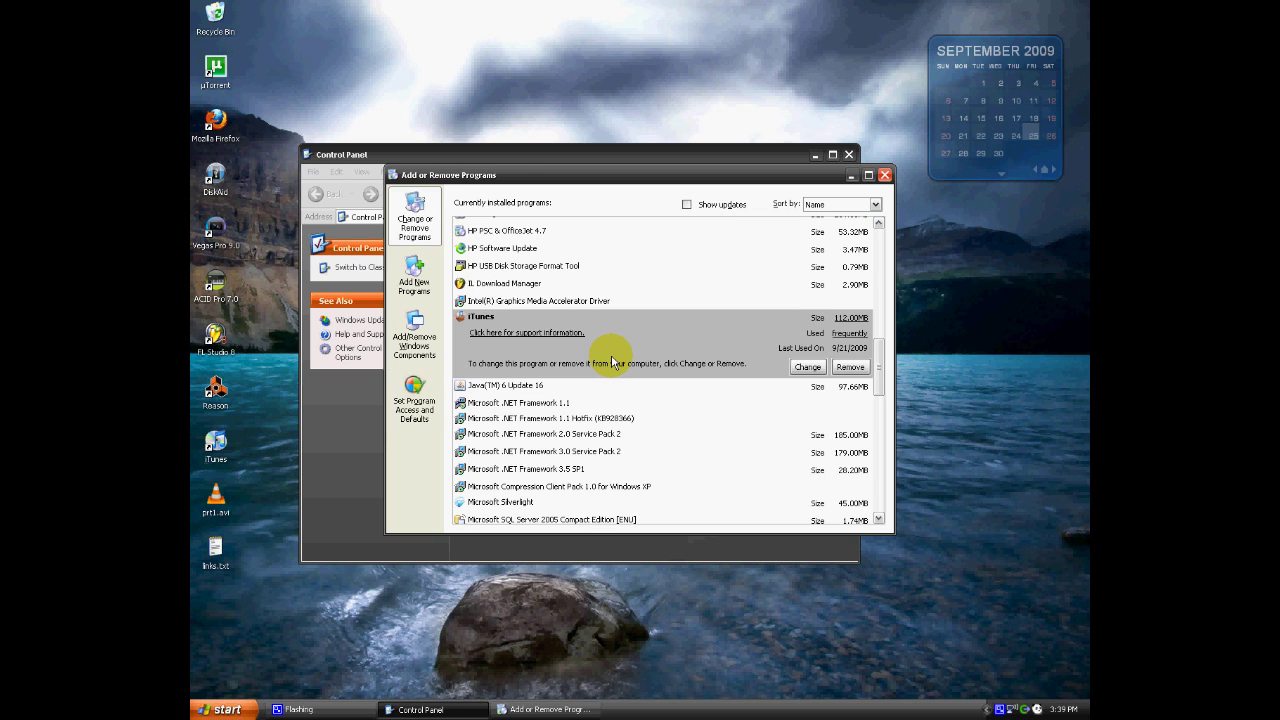
- Open the iTunes folder inside My Music in My Documents
{"action": "left_click", "coordinate": [224, 709]}
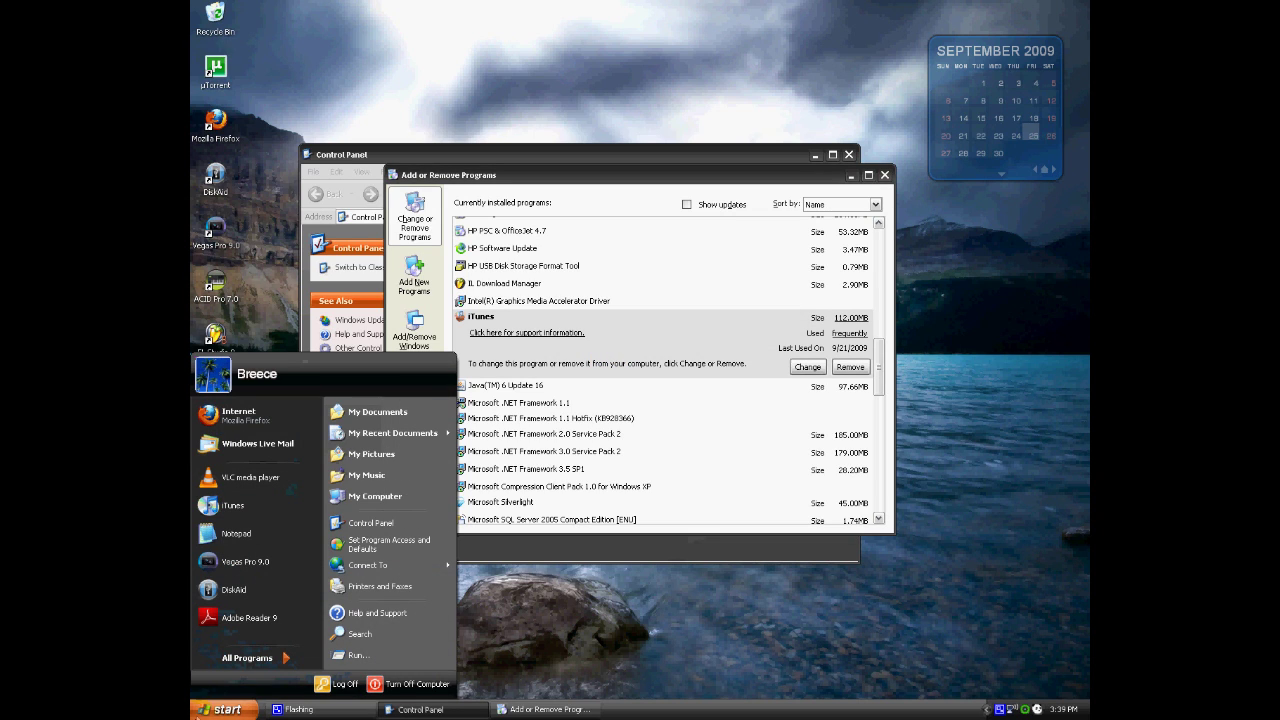
{"action": "left_click", "coordinate": [378, 412]}
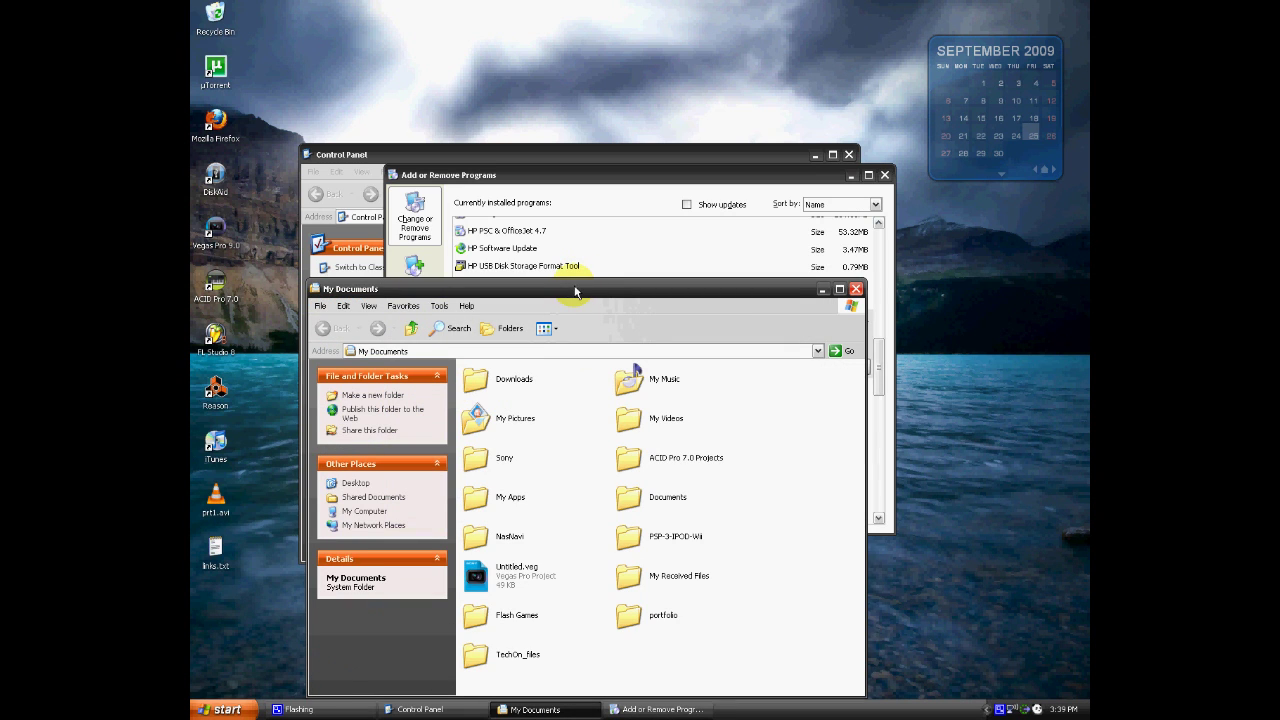
{"action": "left_click_drag", "start_coordinate": [575, 291], "coordinate": [576, 160]}
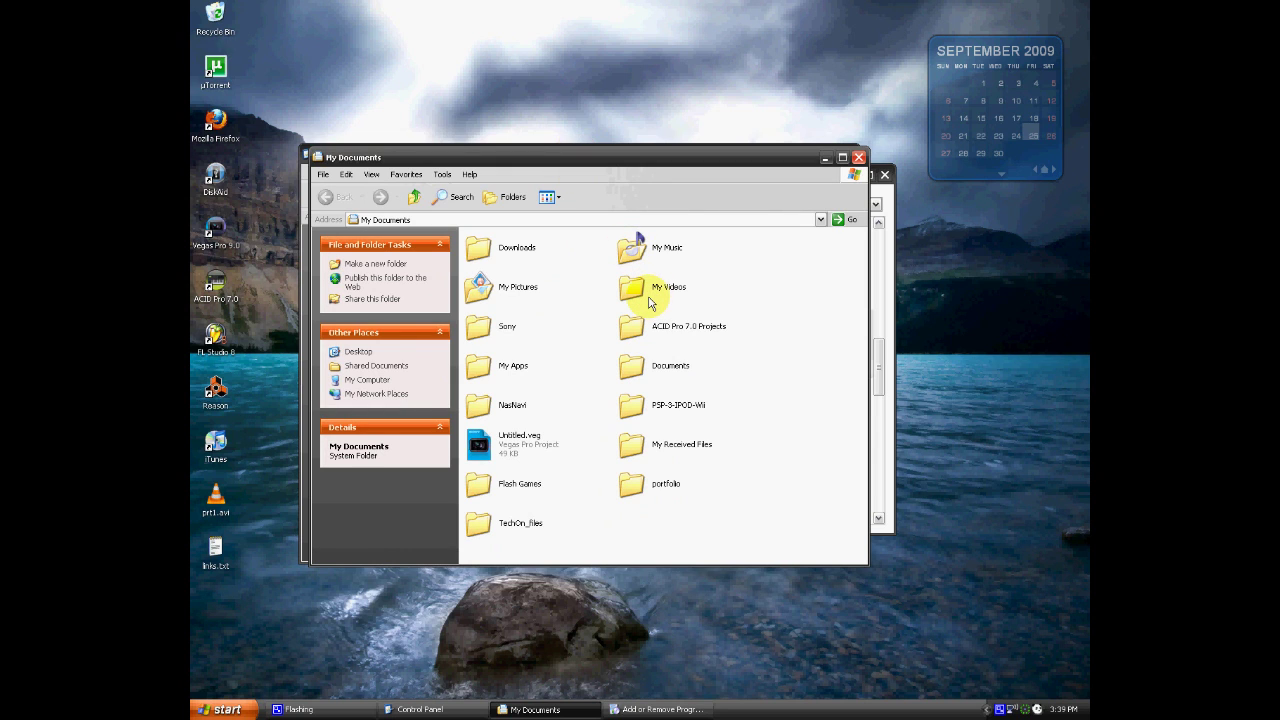
{"action": "mouse_move", "coordinate": [648, 303]}
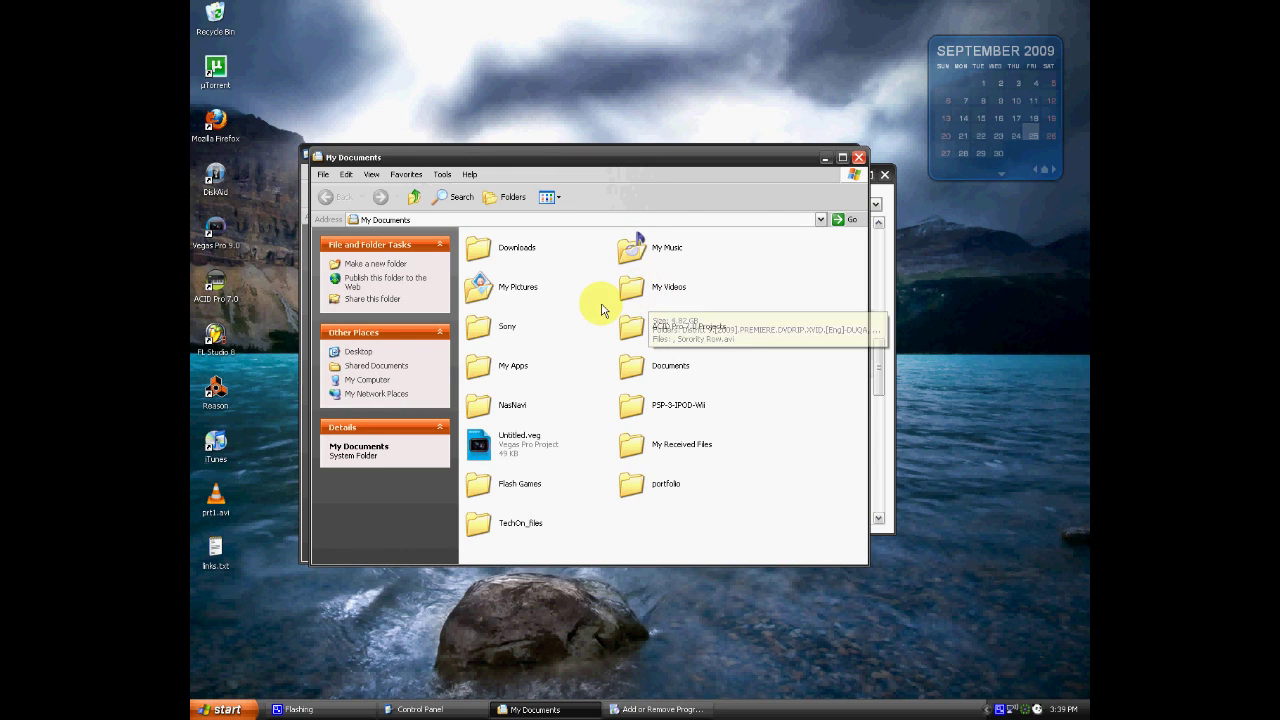
{"action": "left_click", "coordinate": [627, 249]}
{"action": "double_click", "coordinate": [627, 249]}
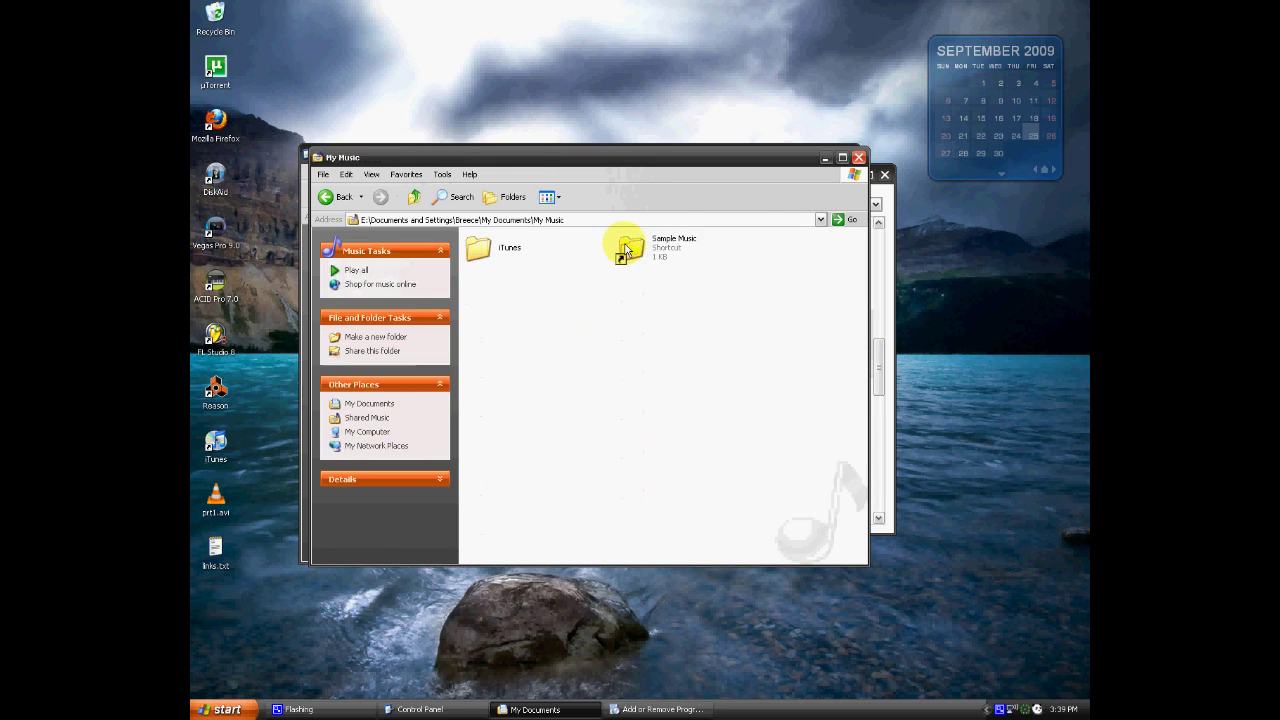
{"action": "double_click", "coordinate": [490, 249]}
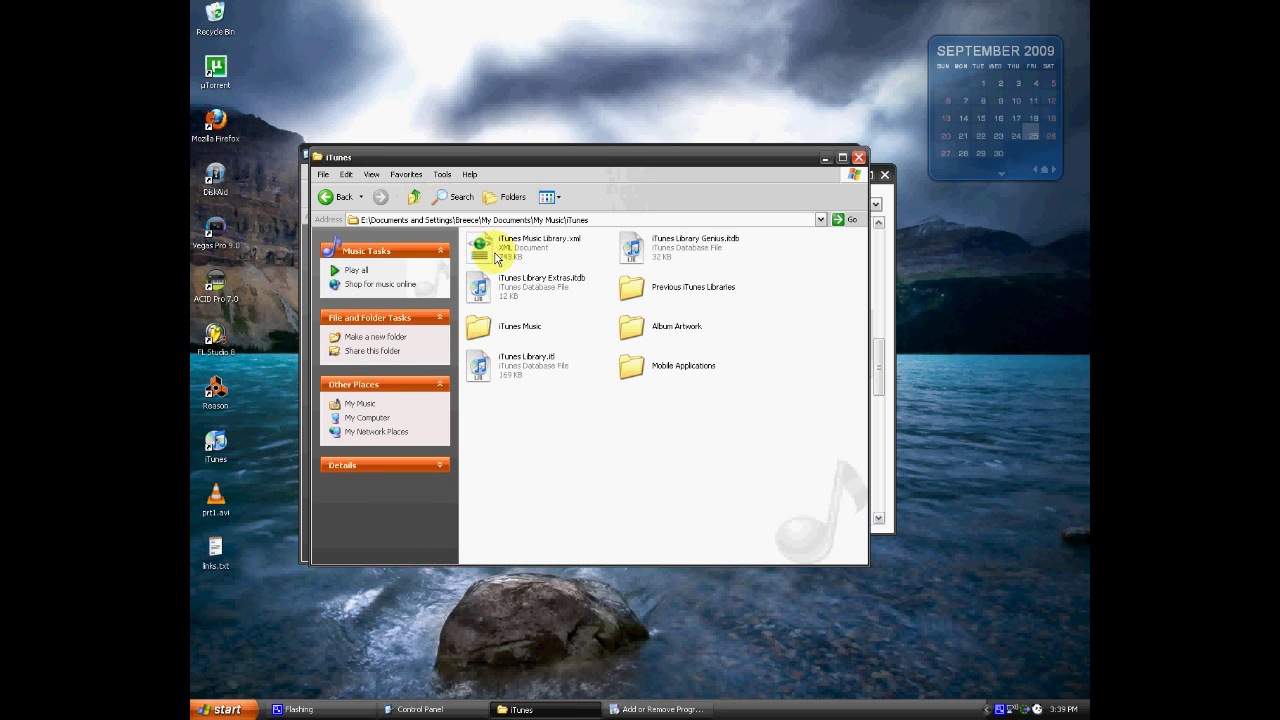
- Copy the iTunes Library.itl file to the desktop as a backup and close the iTunes folder window
{"action": "mouse_move", "coordinate": [480, 375]}
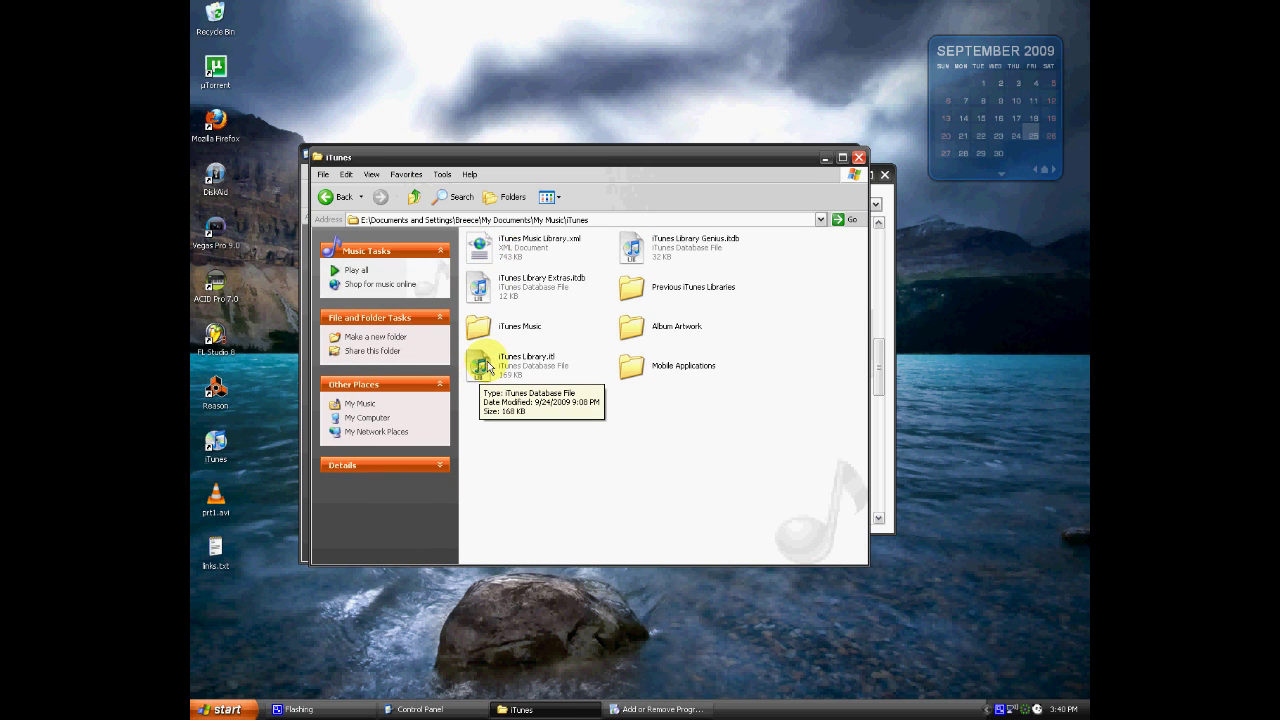
{"action": "left_click", "coordinate": [486, 370]}
{"action": "right_click", "coordinate": [487, 366]}
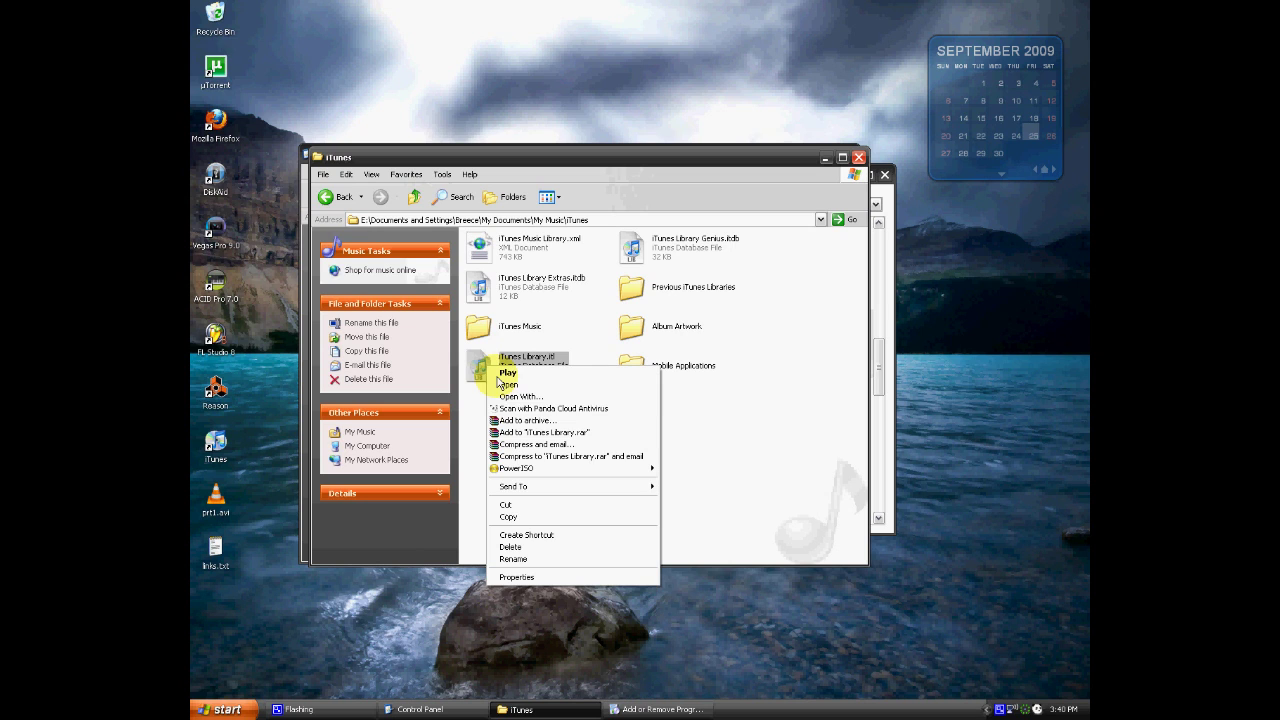
{"action": "left_click", "coordinate": [524, 518]}
{"action": "right_click", "coordinate": [282, 584]}
{"action": "left_click", "coordinate": [301, 616]}
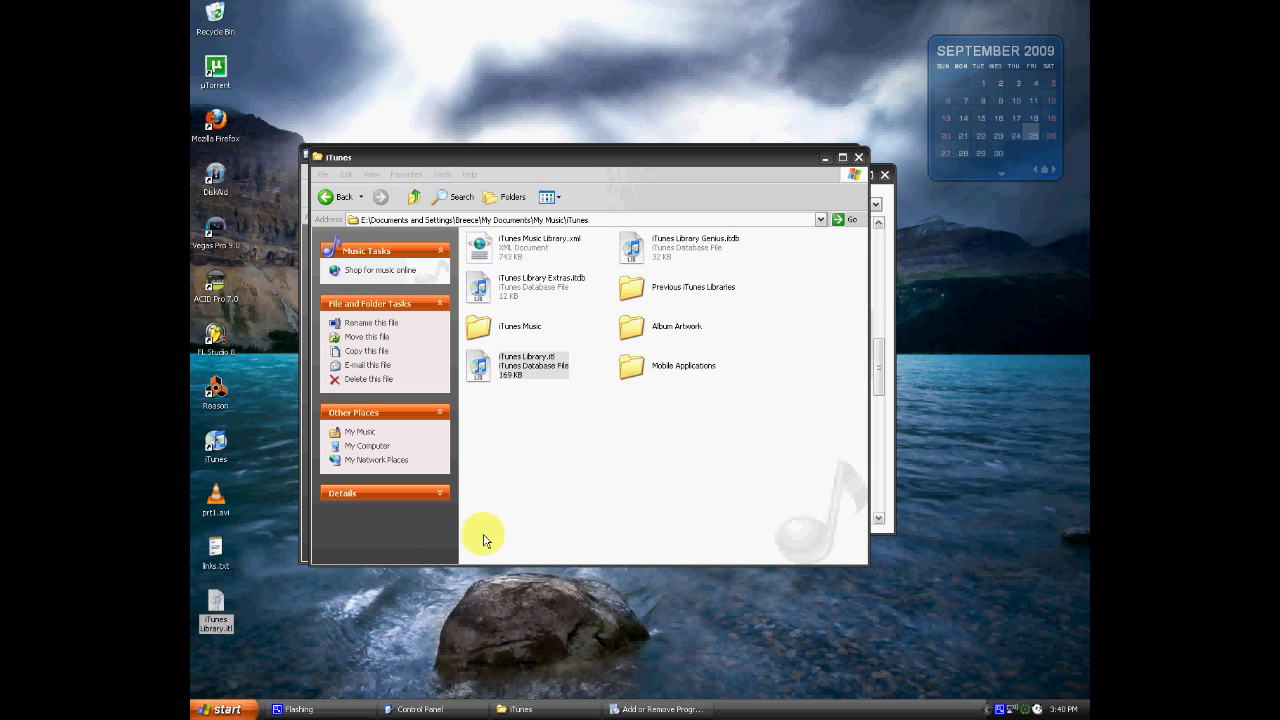
{"action": "left_click", "coordinate": [561, 494]}
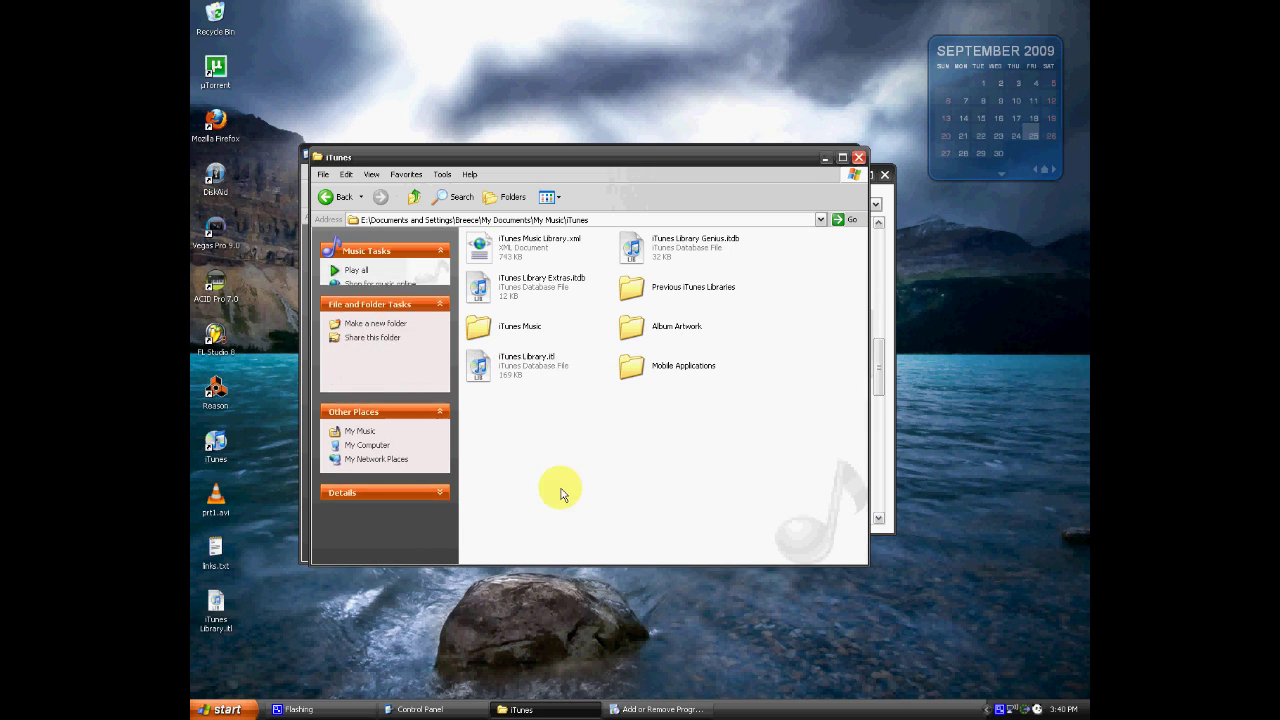
{"action": "left_click", "coordinate": [859, 158]}
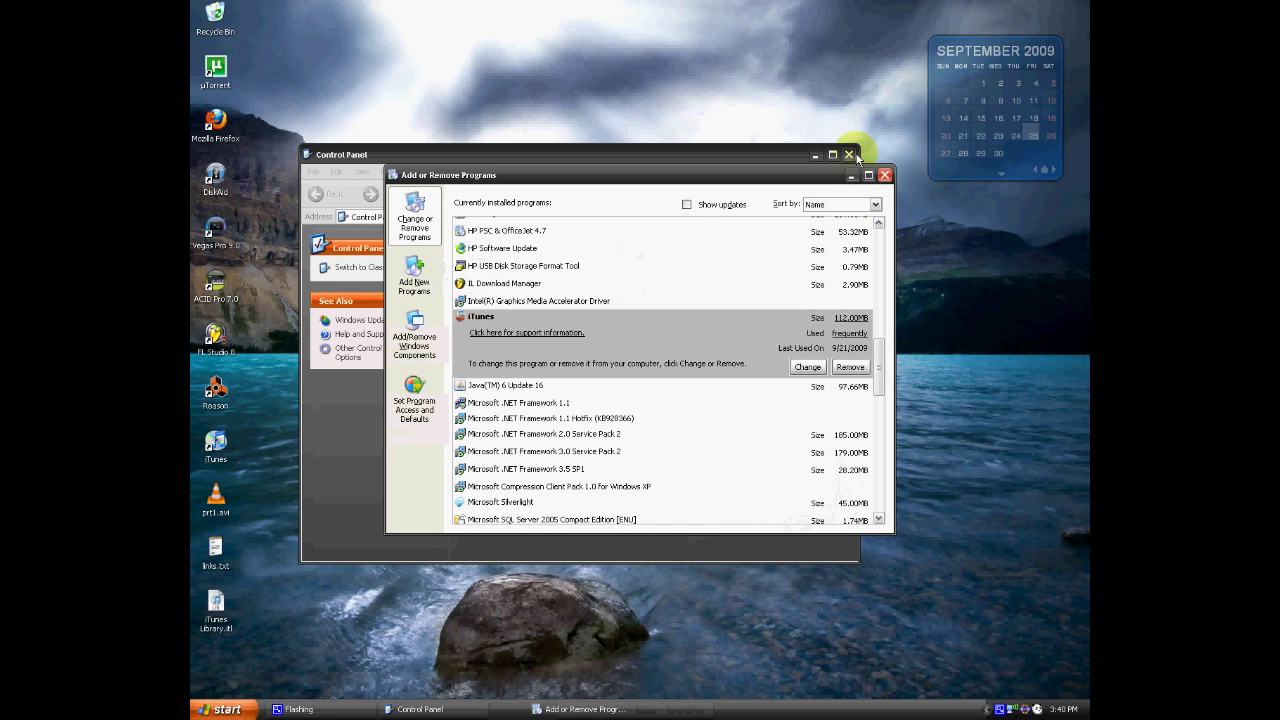
- Uninstall iTunes from the computer, and close Add or Remove Programs and the Control Panel
{"action": "left_click", "coordinate": [848, 367]}
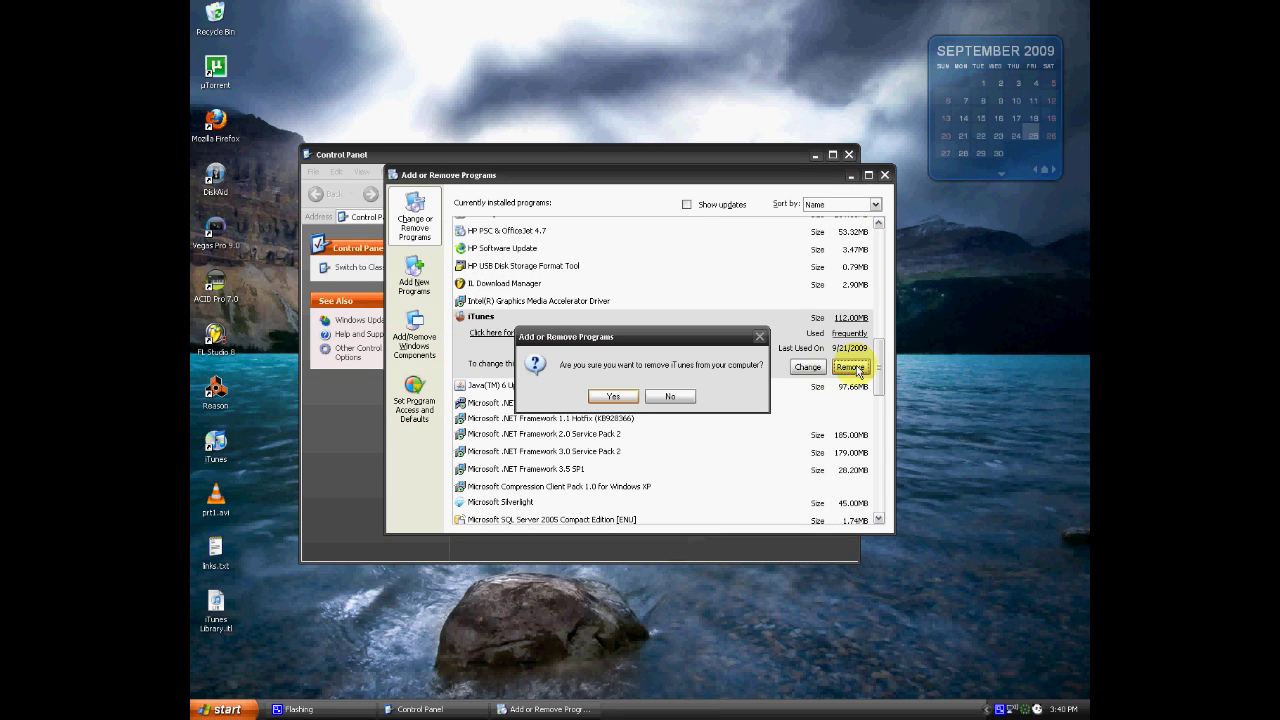
{"action": "left_click", "coordinate": [620, 400]}
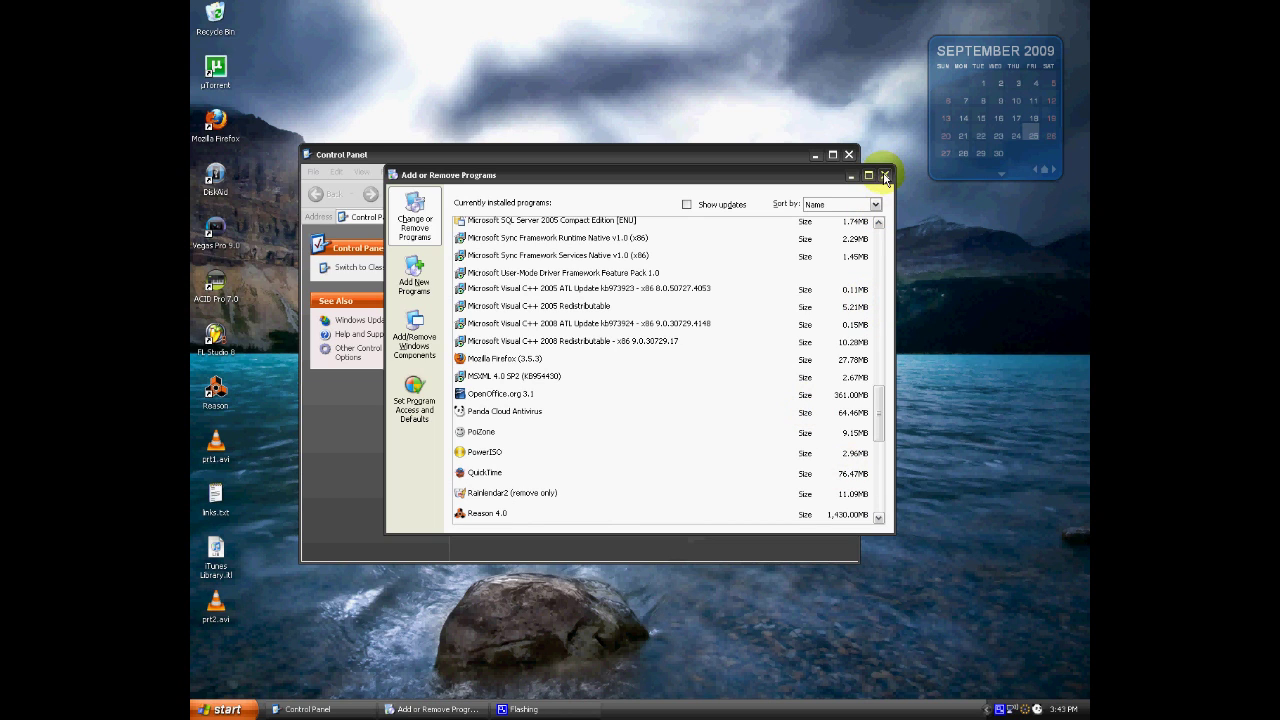
{"action": "left_click", "coordinate": [884, 177]}
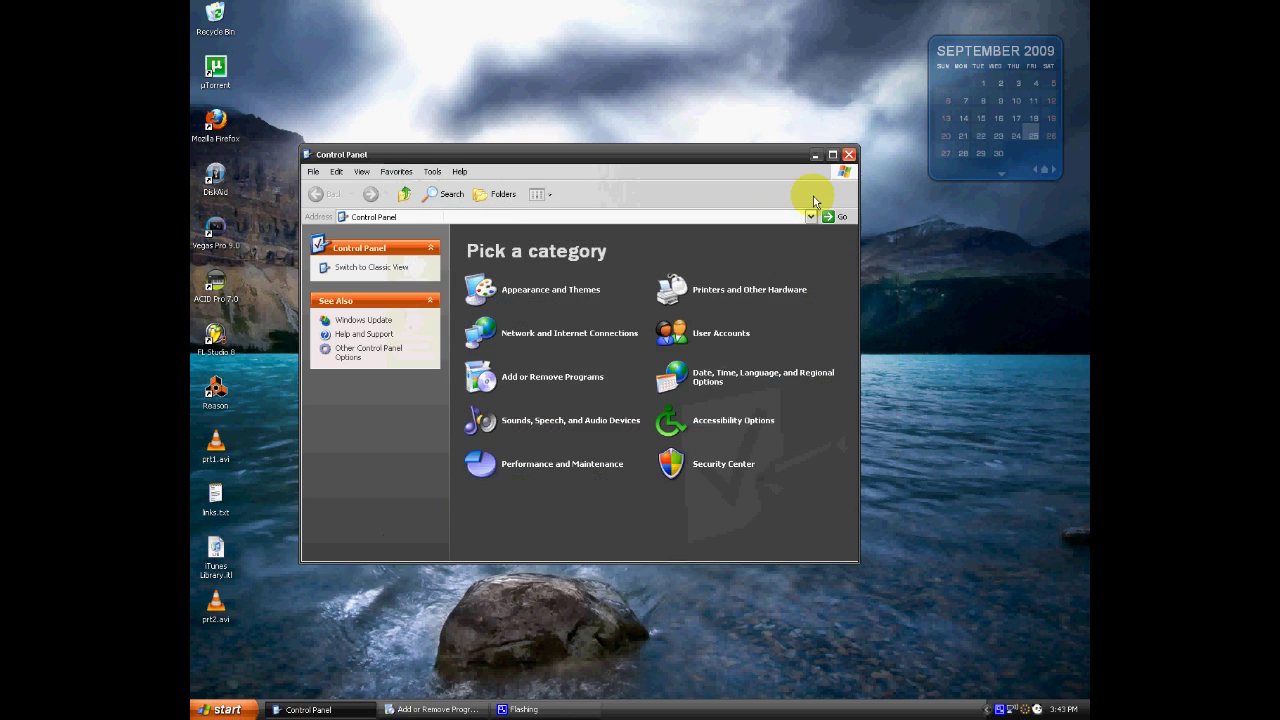
{"action": "left_click", "coordinate": [848, 155]}
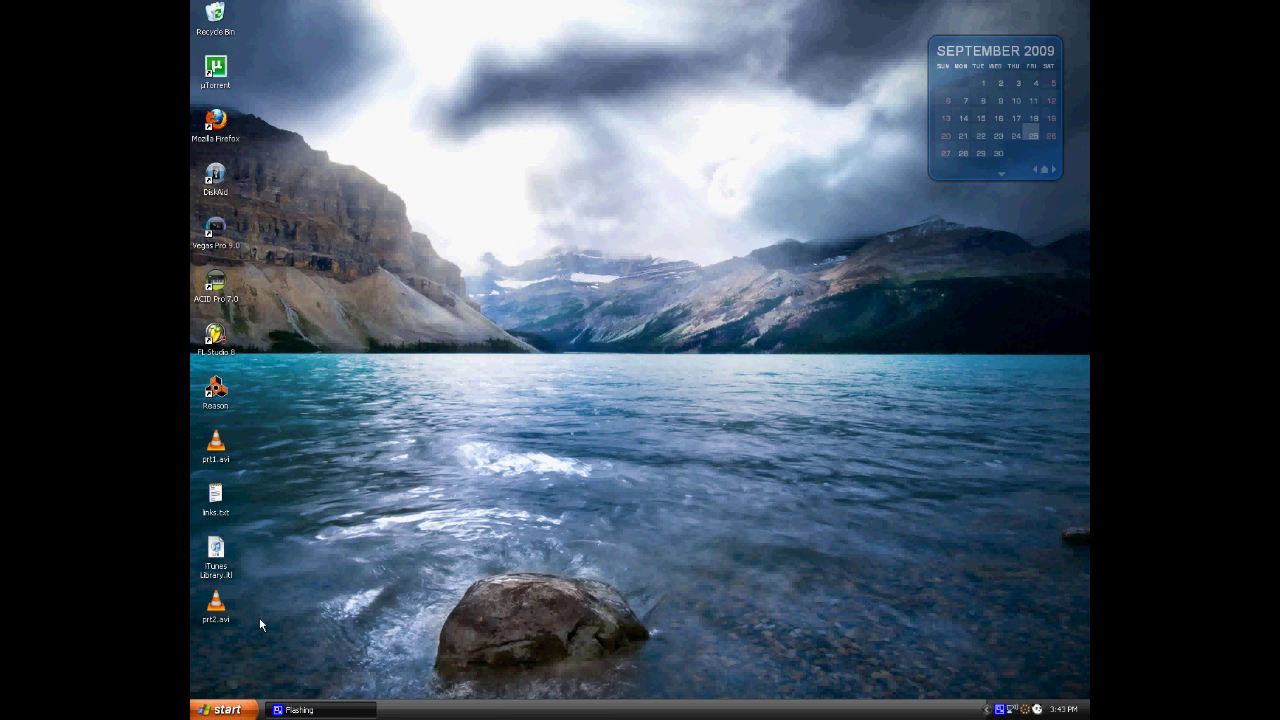
- Delete the iTunes Library.itl file from the iTunes folder inside My Music in My Documents
{"action": "left_click", "coordinate": [225, 709]}
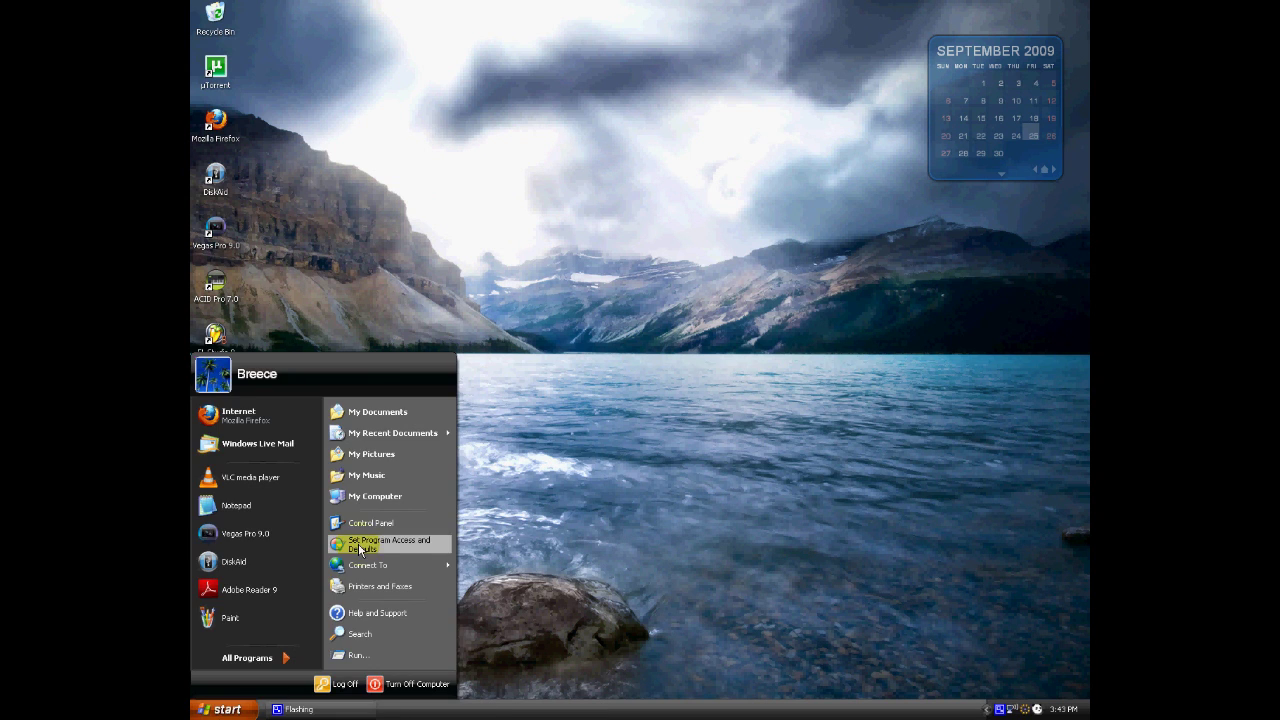
{"action": "left_click", "coordinate": [377, 412]}
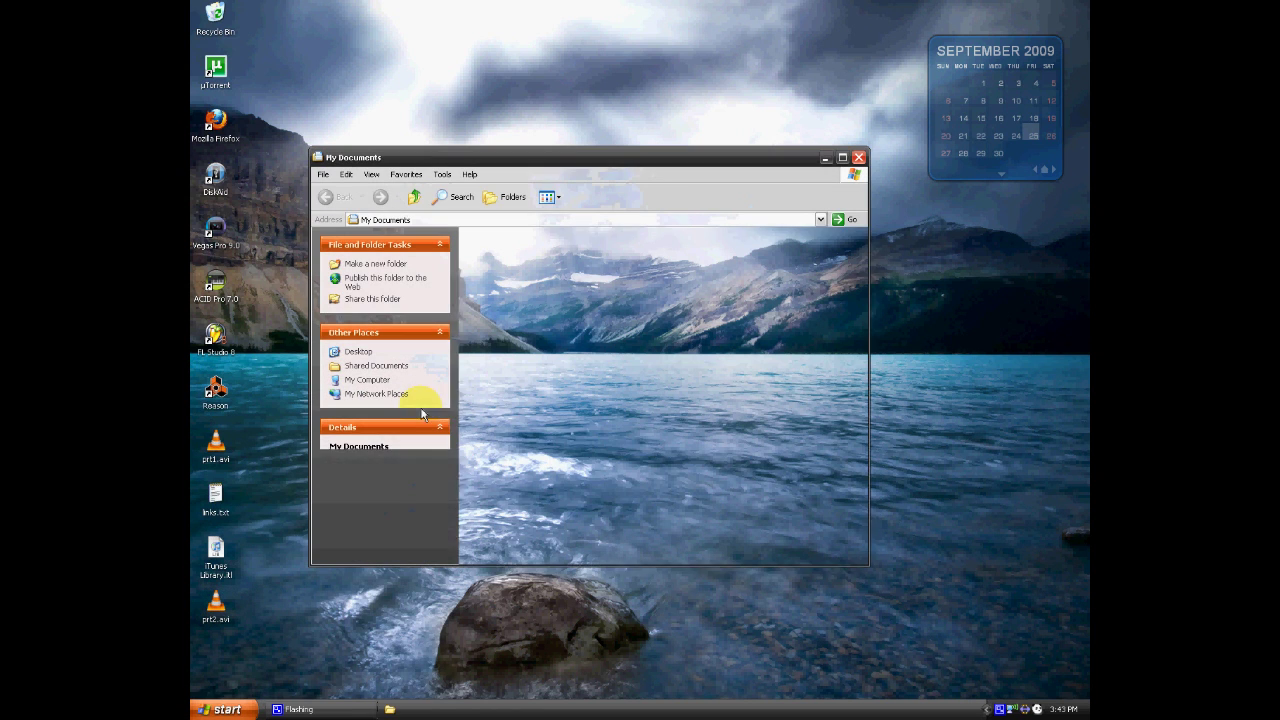
{"action": "double_click", "coordinate": [634, 248]}
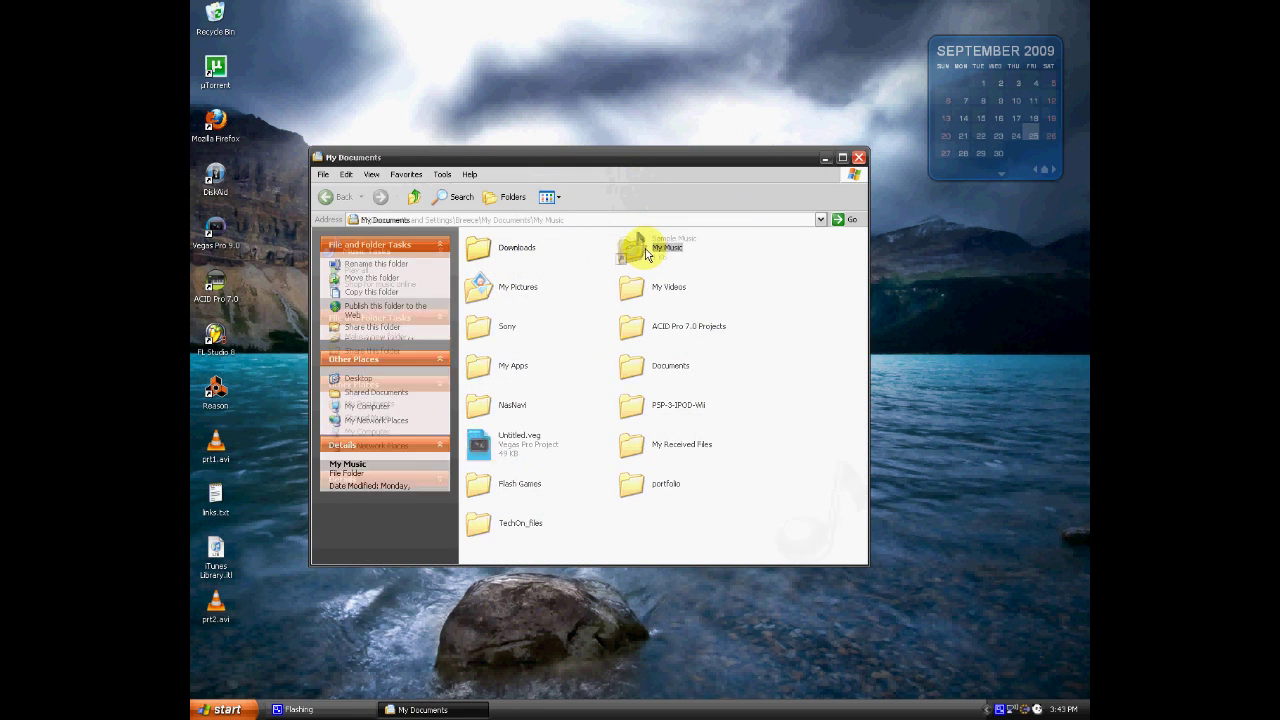
{"action": "double_click", "coordinate": [495, 250]}
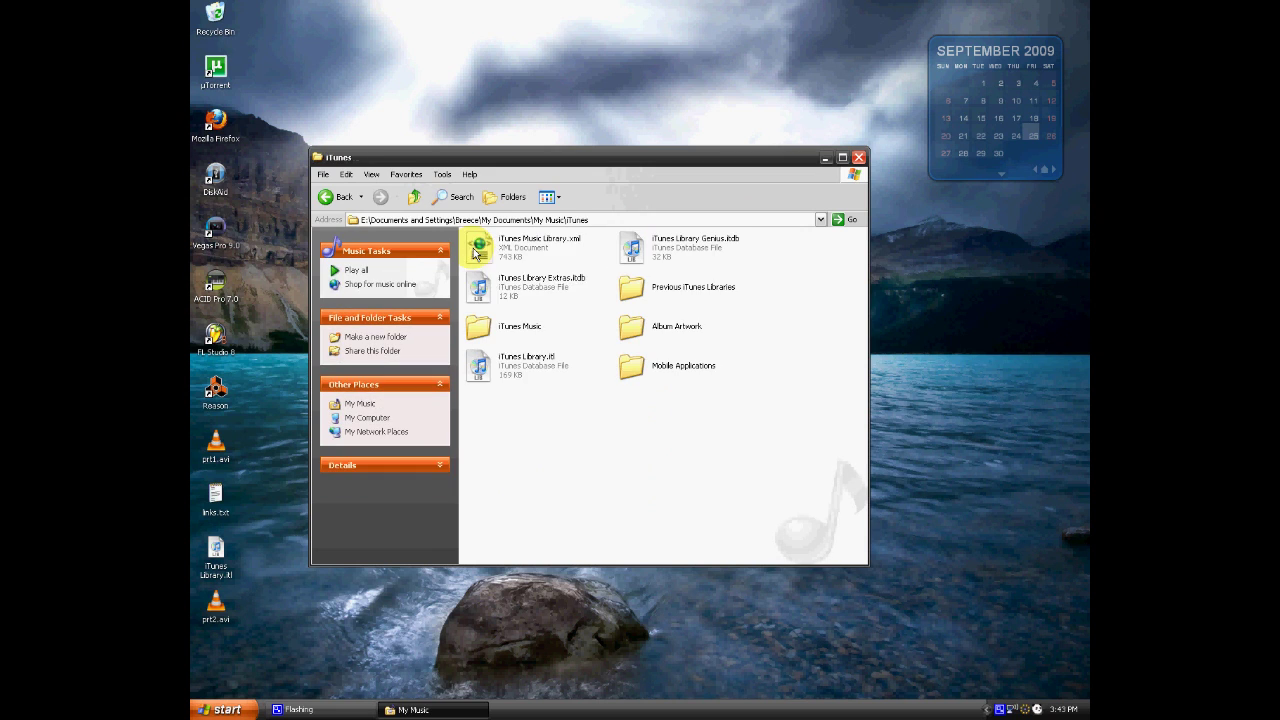
{"action": "right_click", "coordinate": [477, 378]}
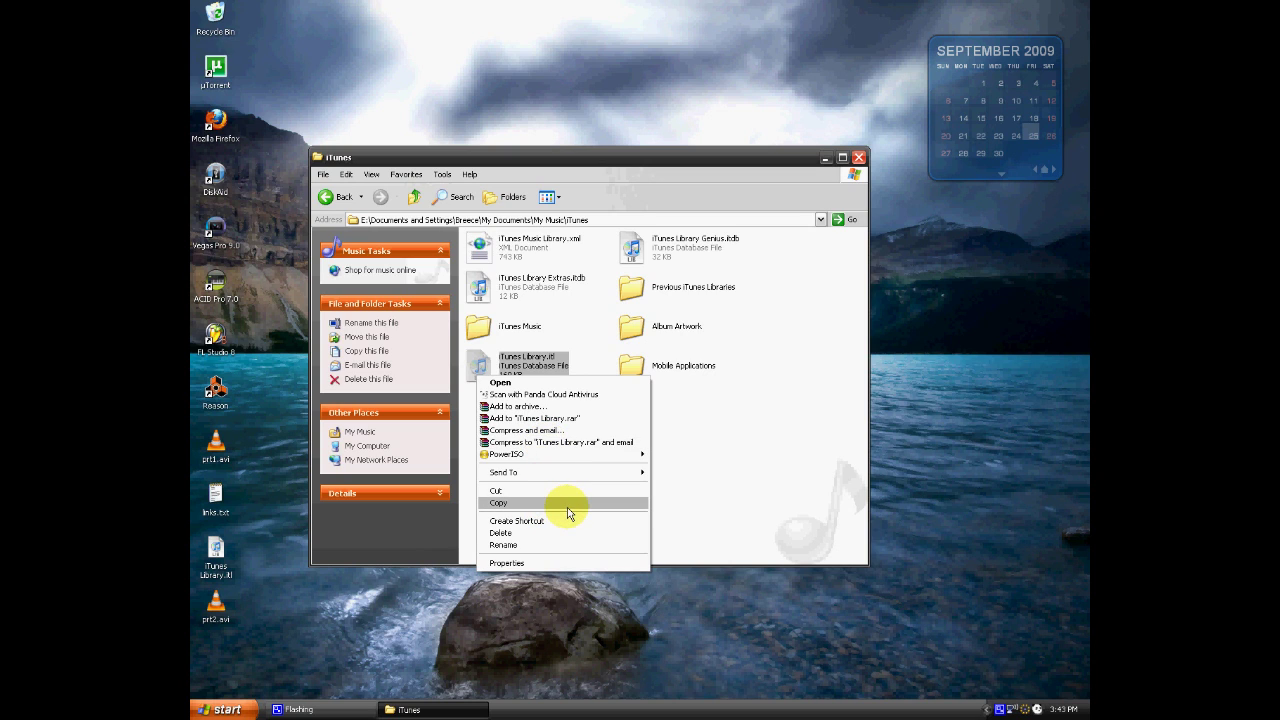
{"action": "left_click", "coordinate": [548, 533]}
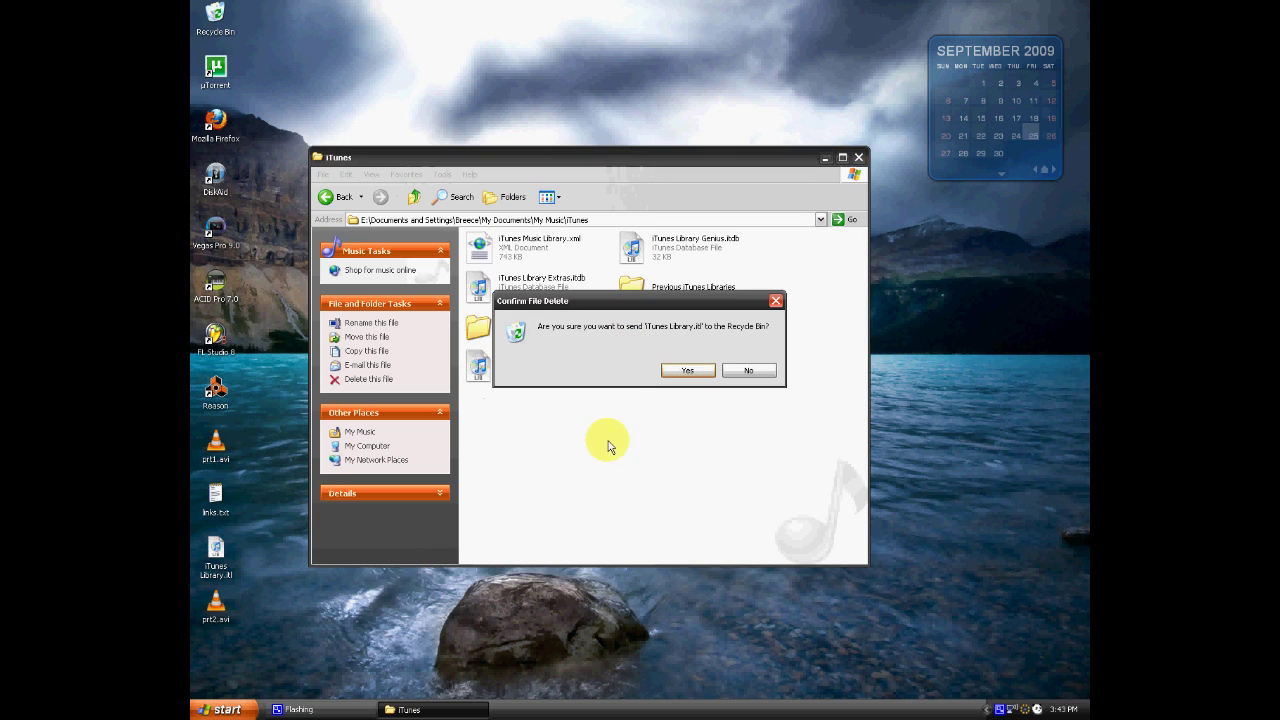
{"action": "left_click", "coordinate": [678, 372]}
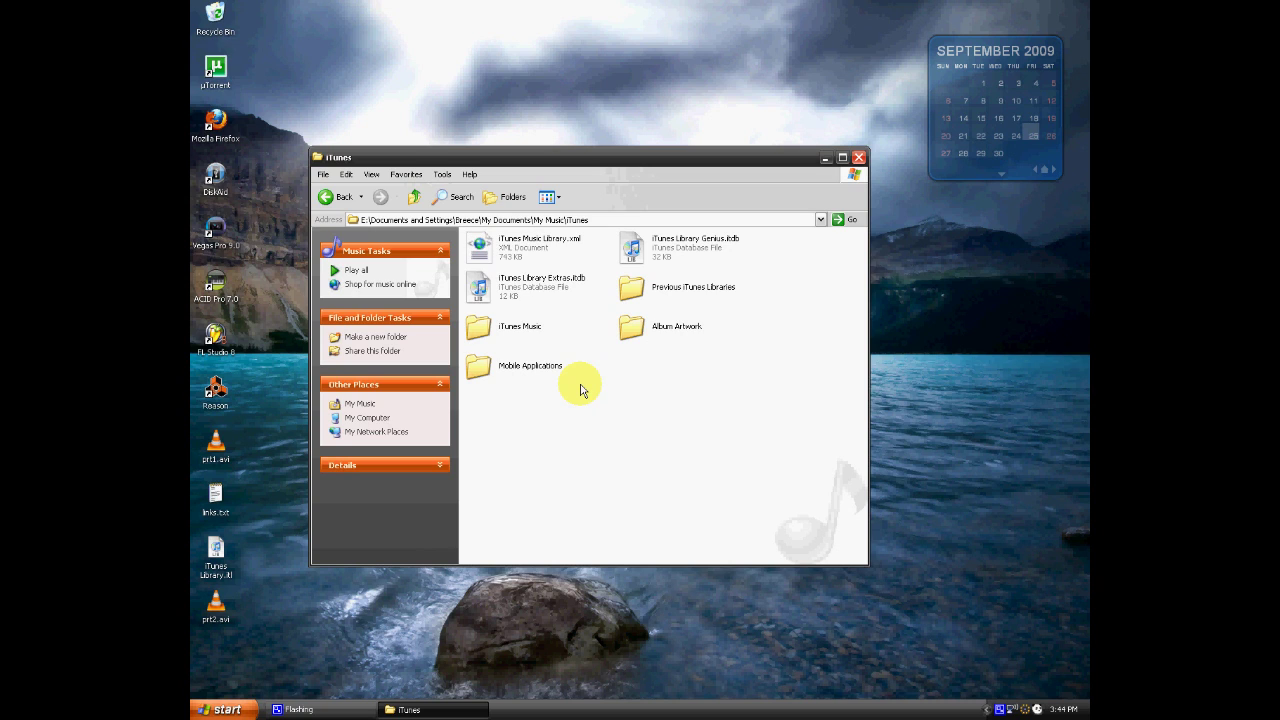
{"action": "left_click_drag", "start_coordinate": [749, 518], "coordinate": [571, 354]}
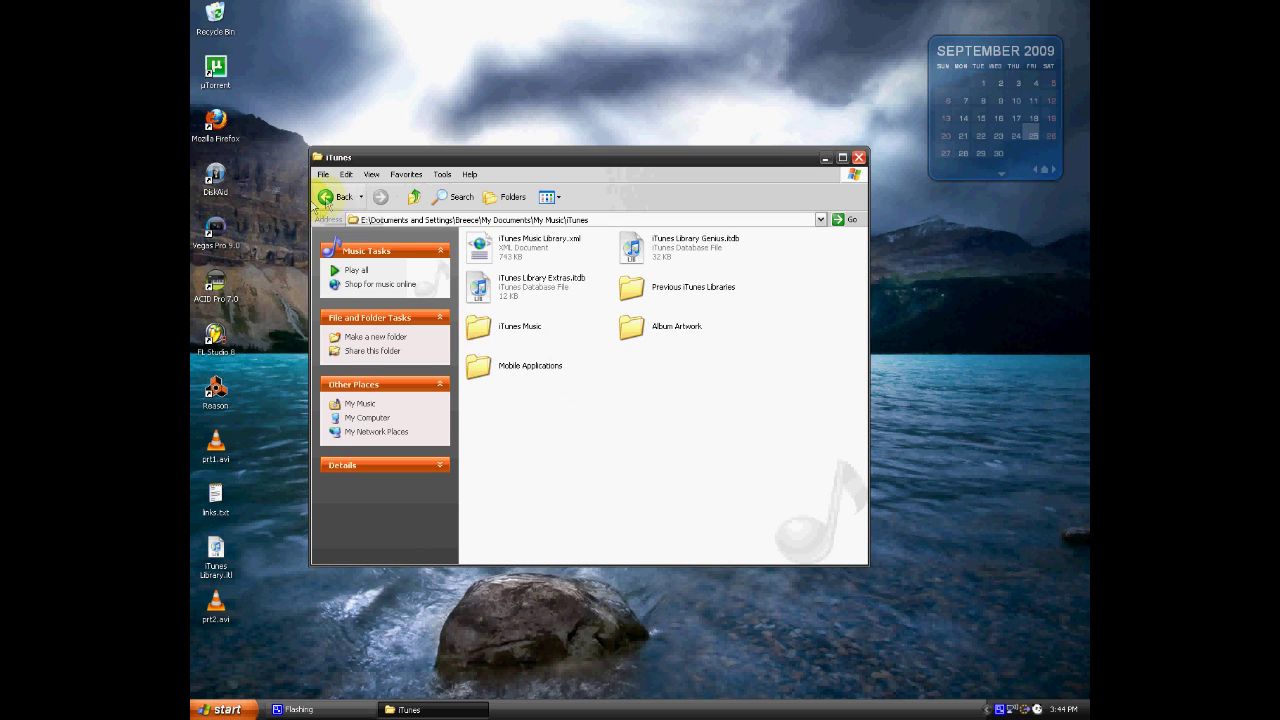
- Go back to My Documents and launch the iTunesSetup820.exe installer from the Downloads folder
{"action": "left_click", "coordinate": [327, 198]}
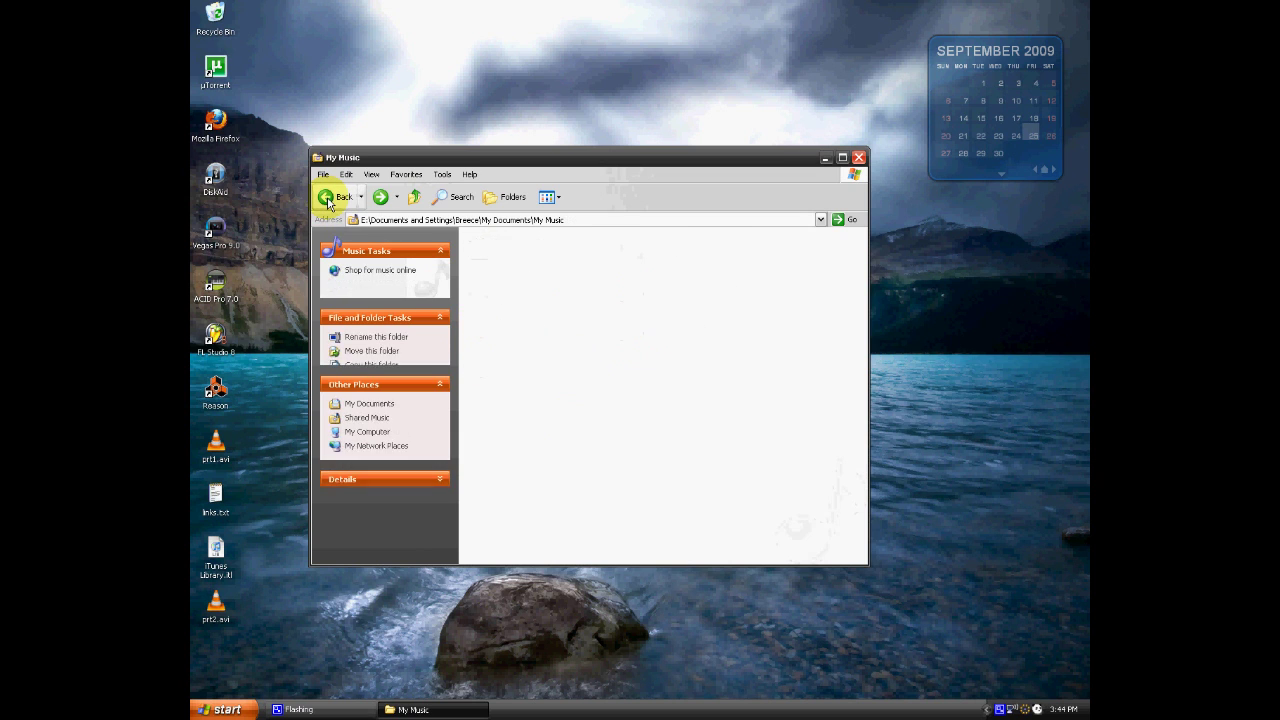
{"action": "left_click", "coordinate": [327, 198]}
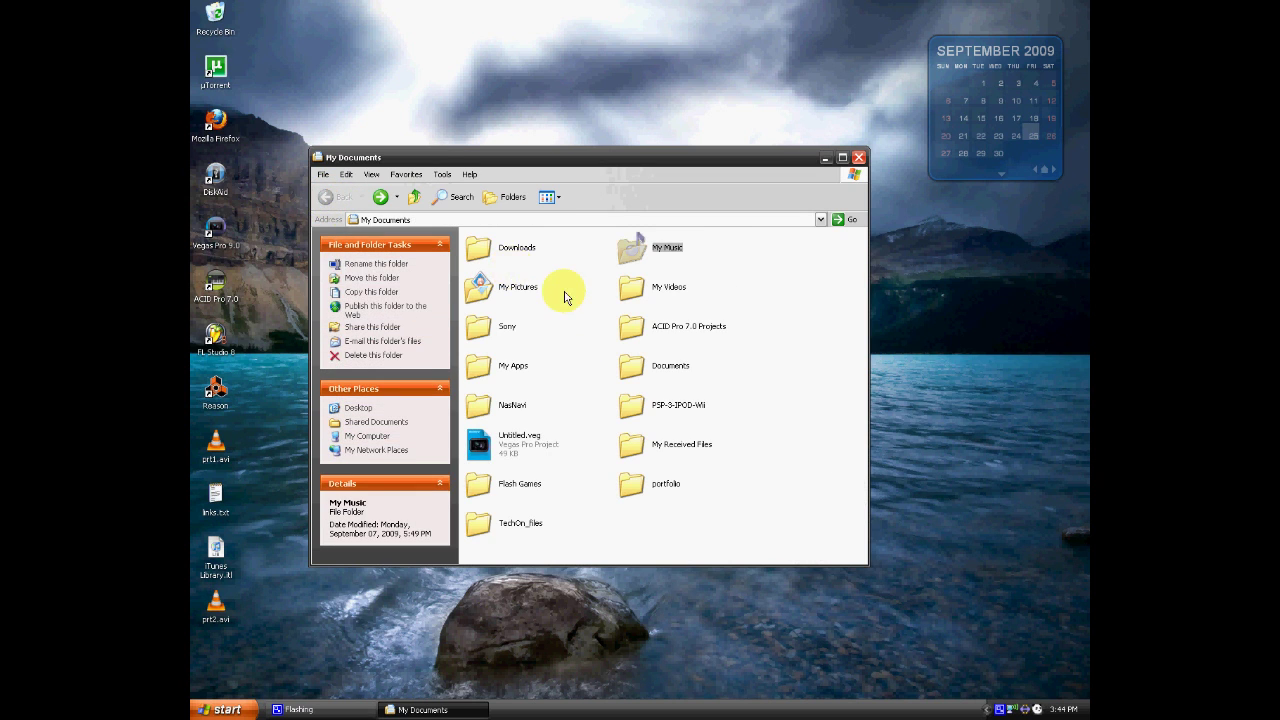
{"action": "left_click", "coordinate": [562, 289]}
{"action": "double_click", "coordinate": [480, 250]}
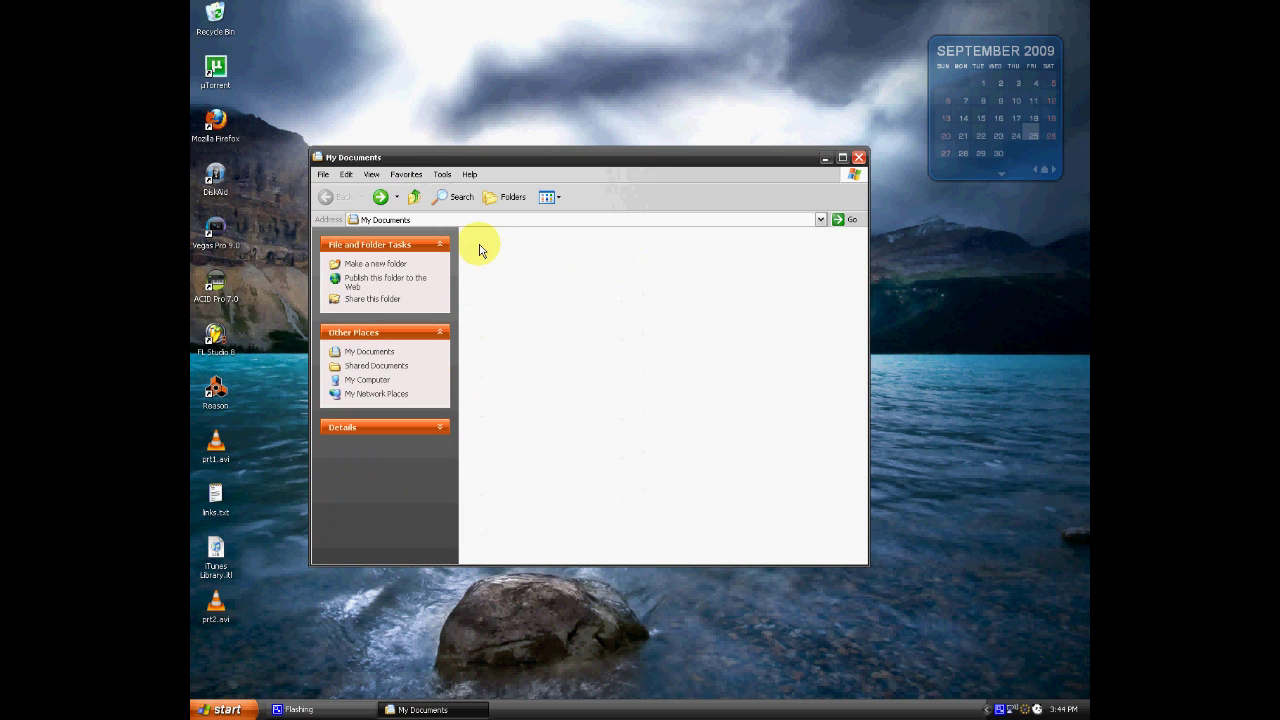
{"action": "left_click", "coordinate": [636, 328]}
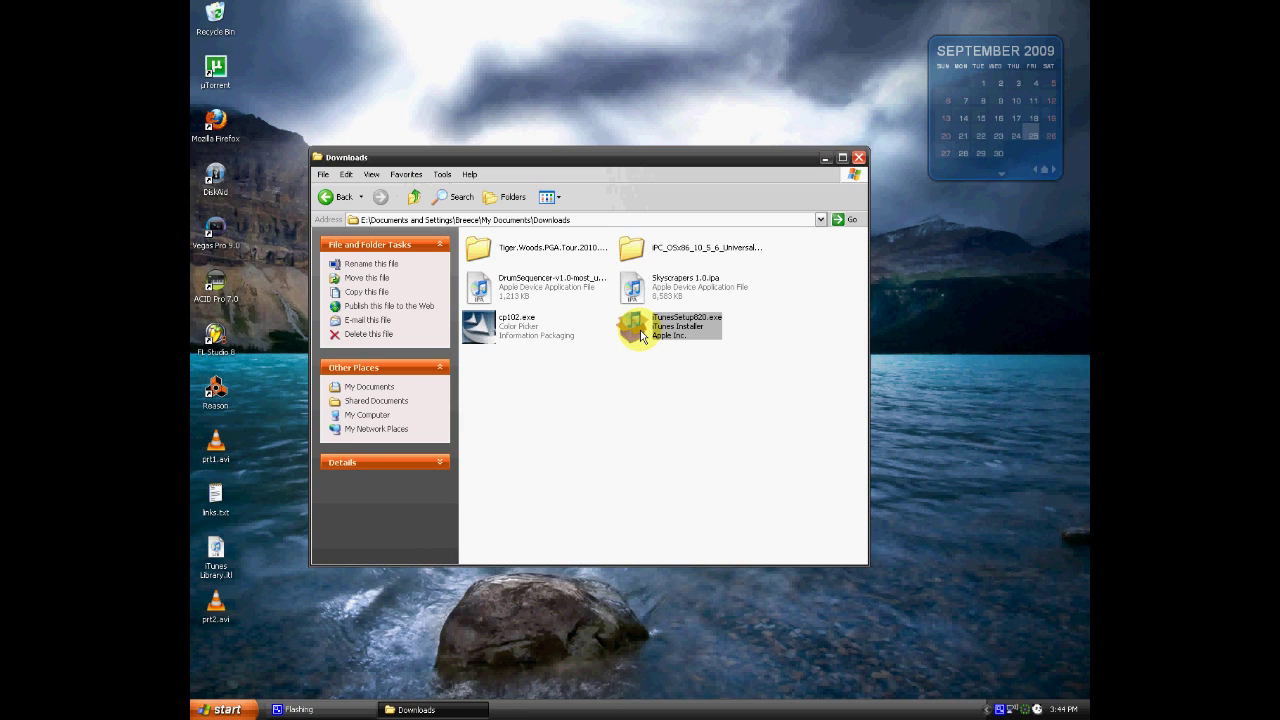
{"action": "double_click", "coordinate": [641, 335]}
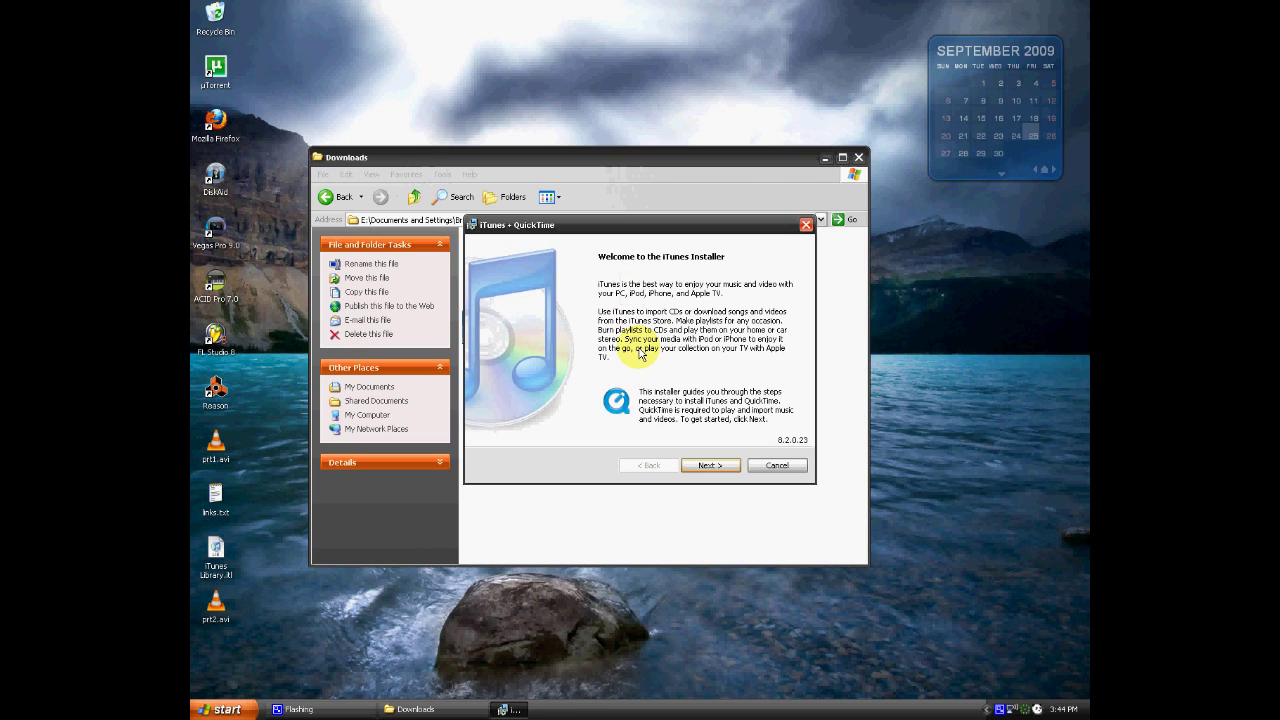
- Accept the license agreement and install iTunes with desktop shortcuts enabled but not as the default player for audio files
{"action": "left_click", "coordinate": [697, 469]}
{"action": "left_click", "coordinate": [548, 429]}
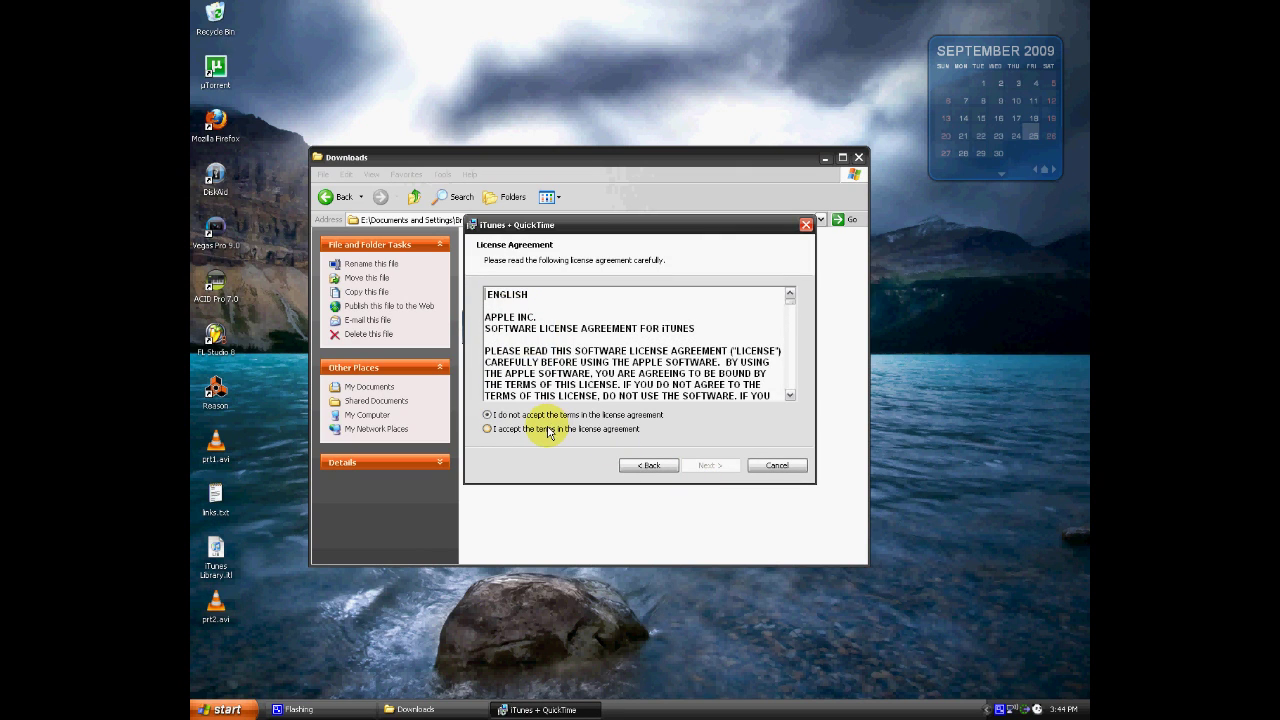
{"action": "left_click", "coordinate": [705, 467]}
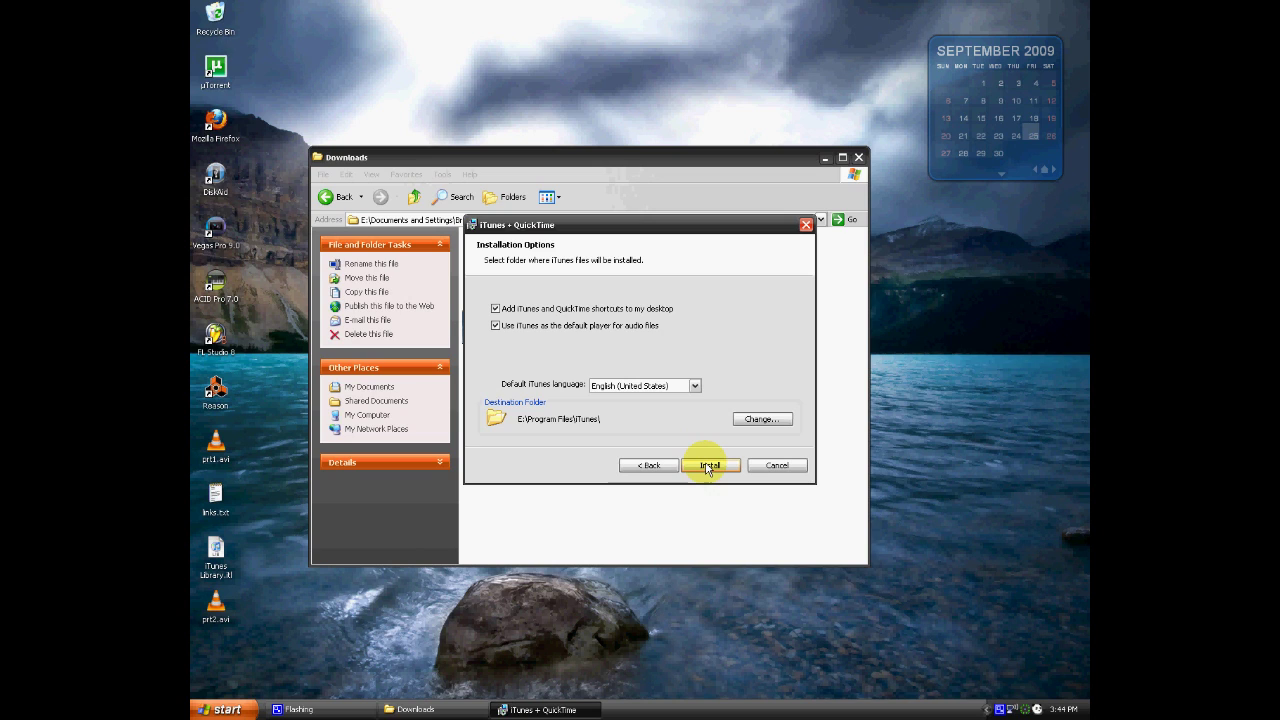
{"action": "left_click", "coordinate": [501, 328]}
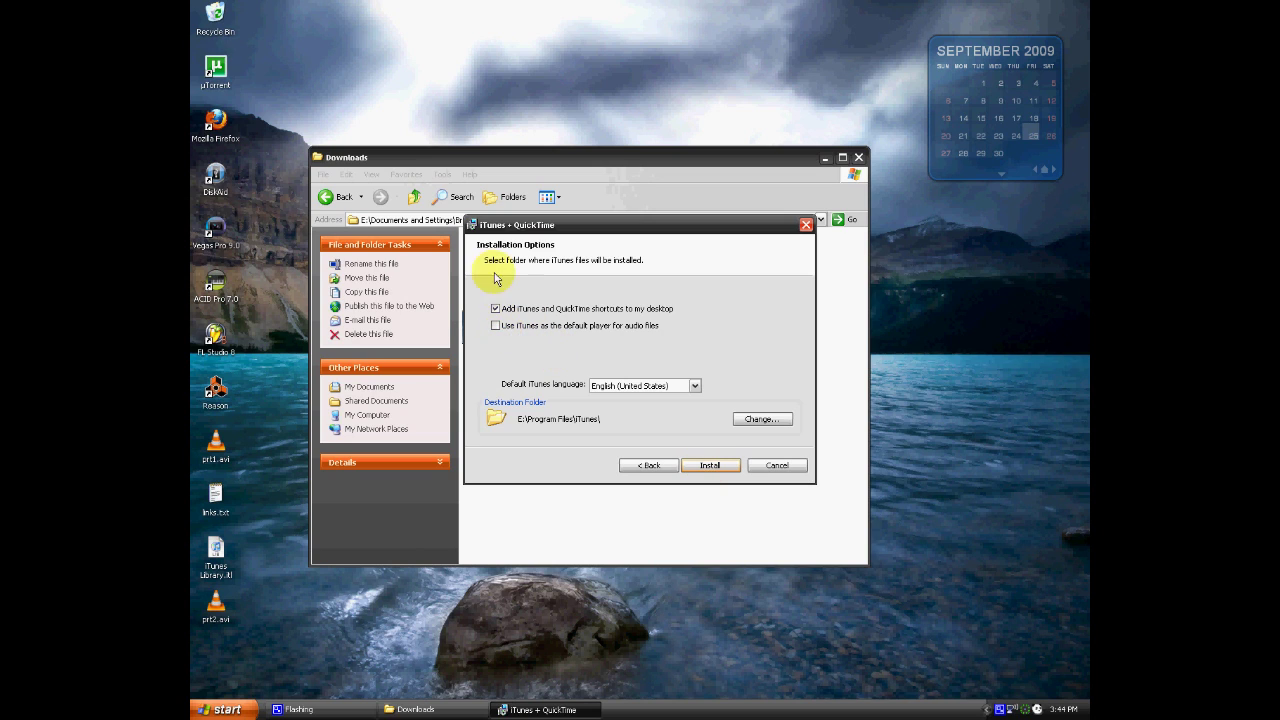
{"action": "left_click", "coordinate": [497, 310]}
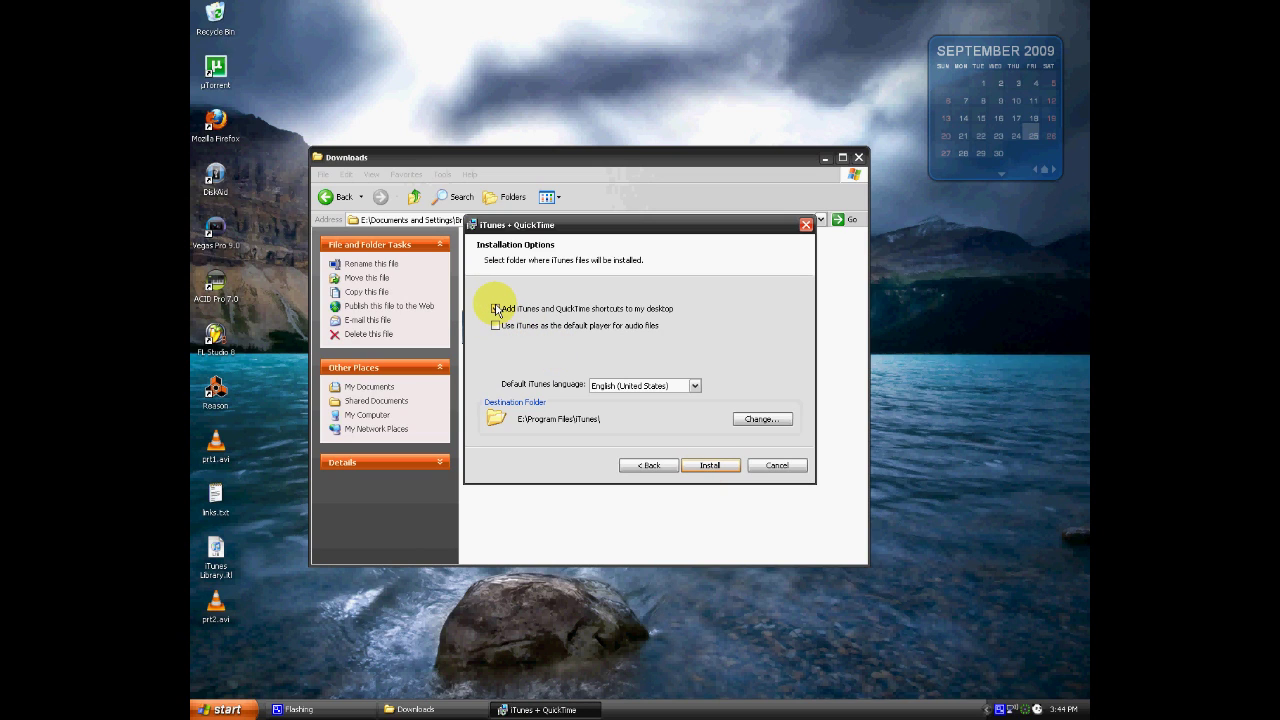
{"action": "left_click", "coordinate": [496, 309]}
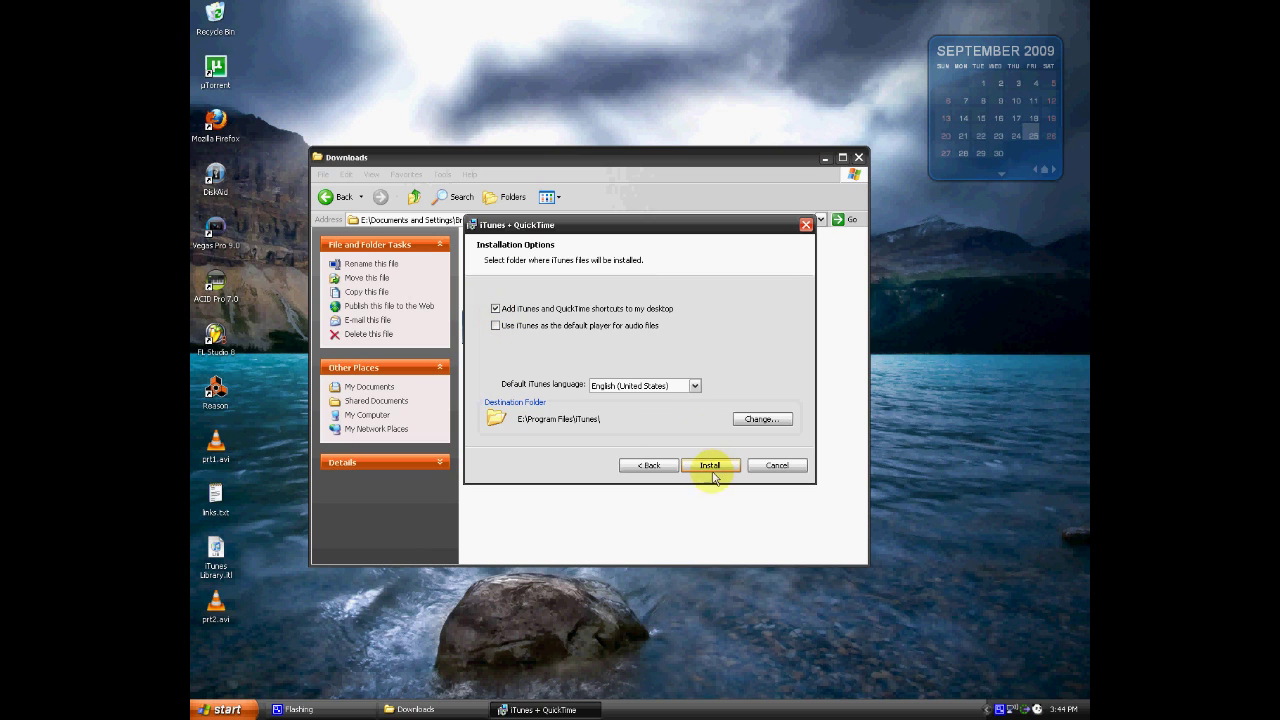
{"action": "left_click", "coordinate": [710, 466]}
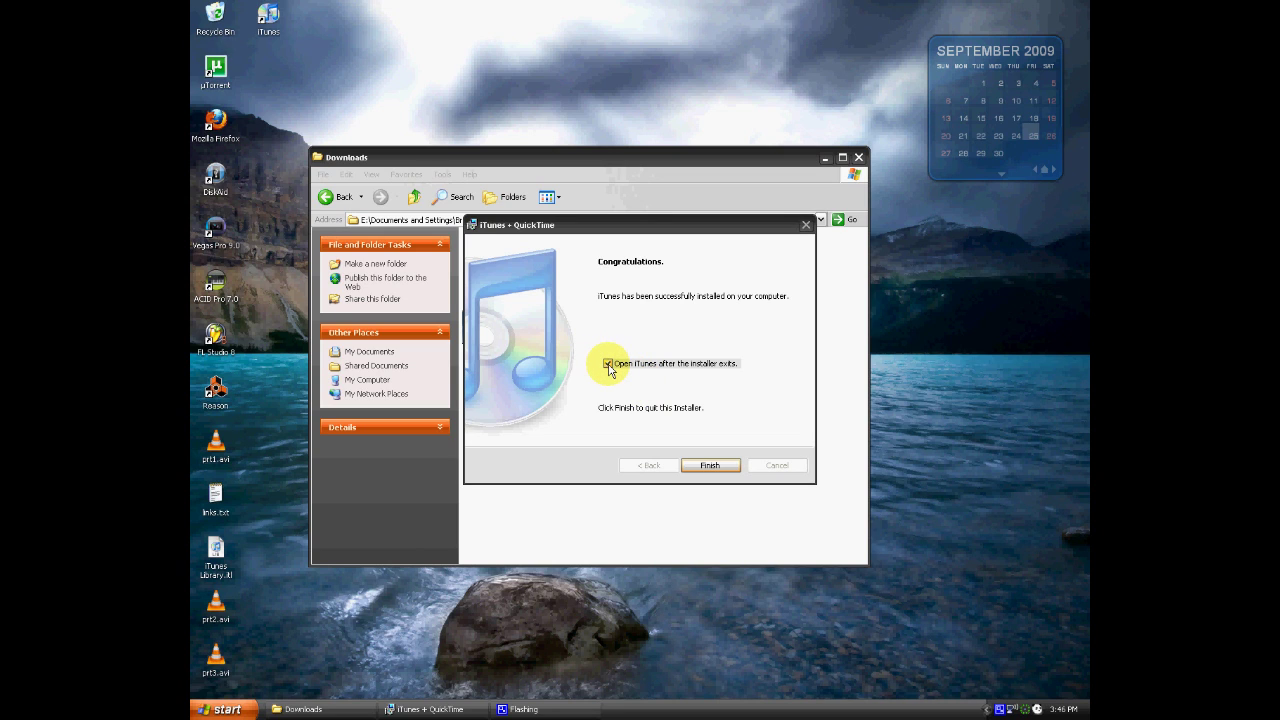
- Finish the installer without opening iTunes on exit, and close the Downloads folder window
{"action": "left_click", "coordinate": [608, 364]}
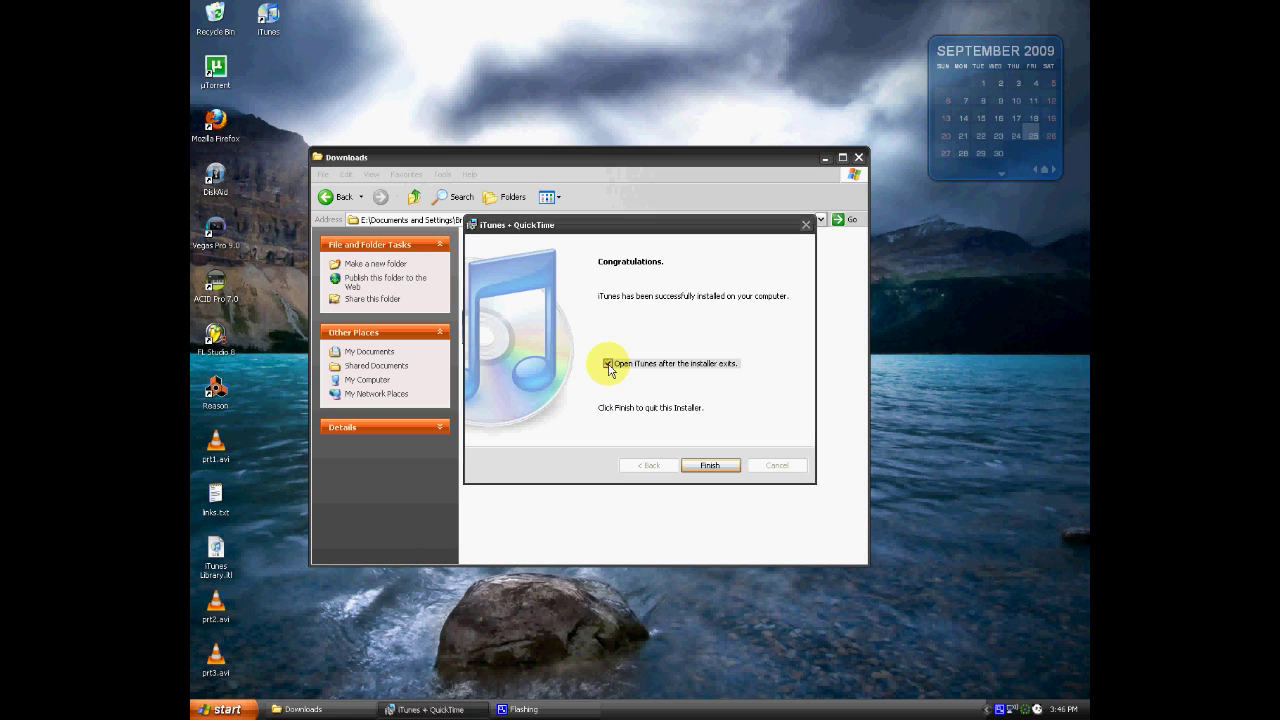
{"action": "left_click", "coordinate": [716, 467]}
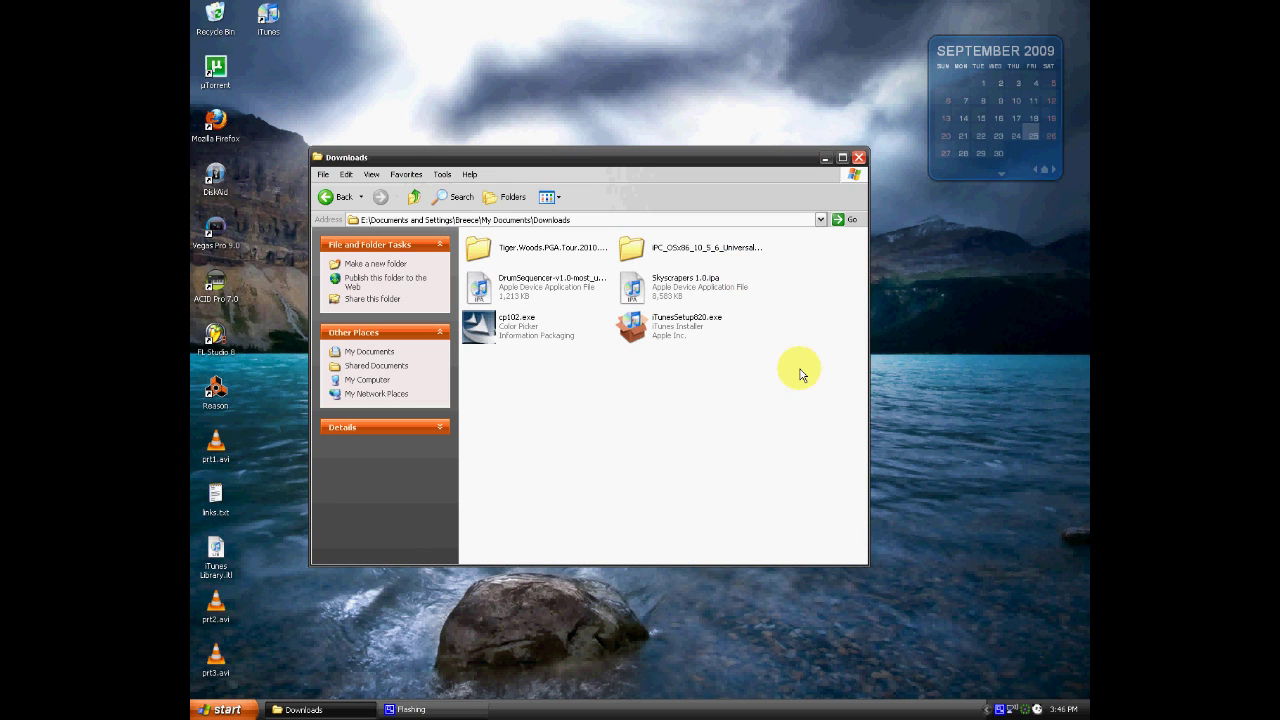
{"action": "left_click", "coordinate": [860, 160]}
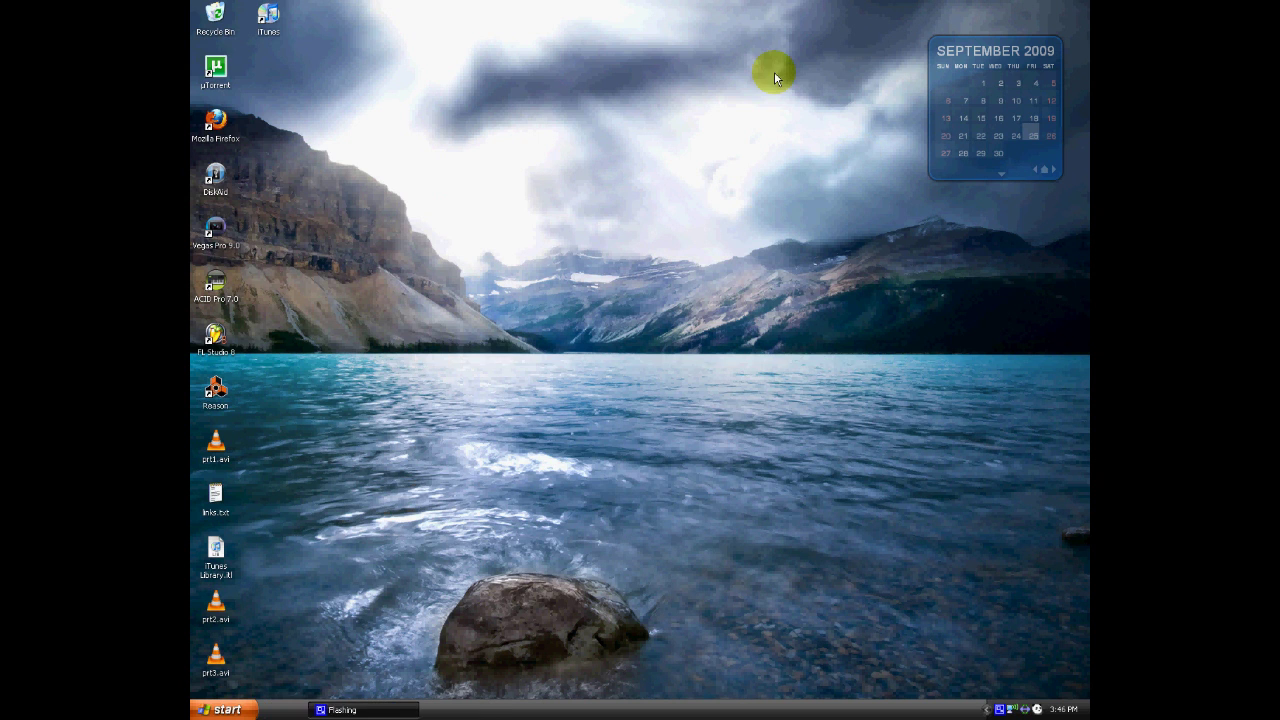
- Launch the newly installed iTunes once from the desktop, and close it
{"action": "left_click", "coordinate": [266, 20]}
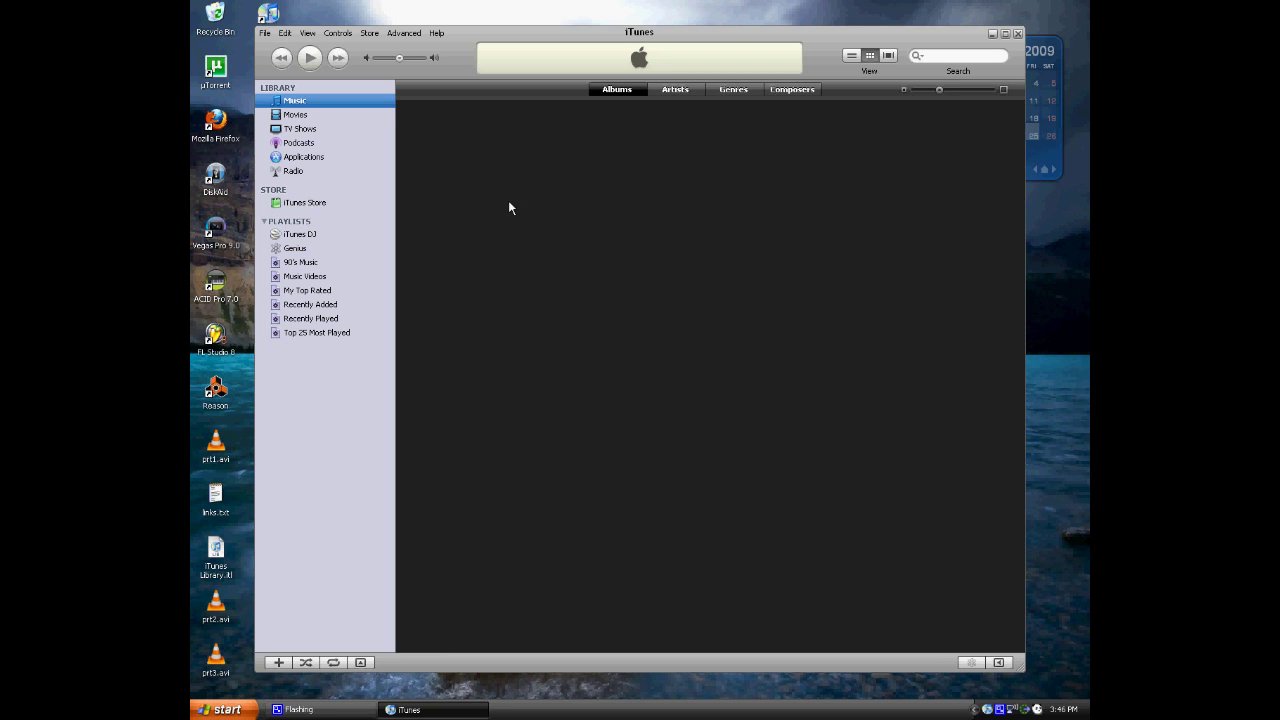
{"action": "mouse_move", "coordinate": [614, 30]}
{"action": "left_mouse_down"}
{"action": "mouse_move", "coordinate": [571, 49]}
{"action": "mouse_move", "coordinate": [643, 14]}
{"action": "mouse_move", "coordinate": [613, 36]}
{"action": "left_mouse_up"}
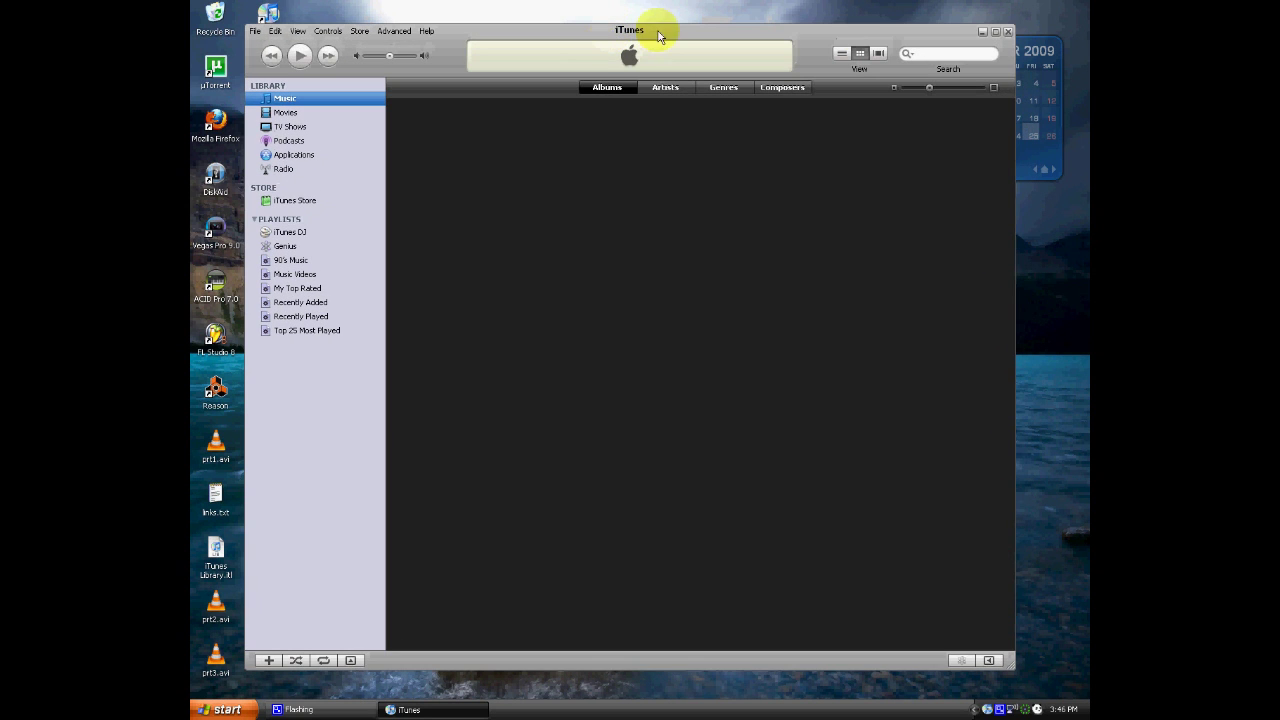
{"action": "left_click", "coordinate": [1008, 32]}
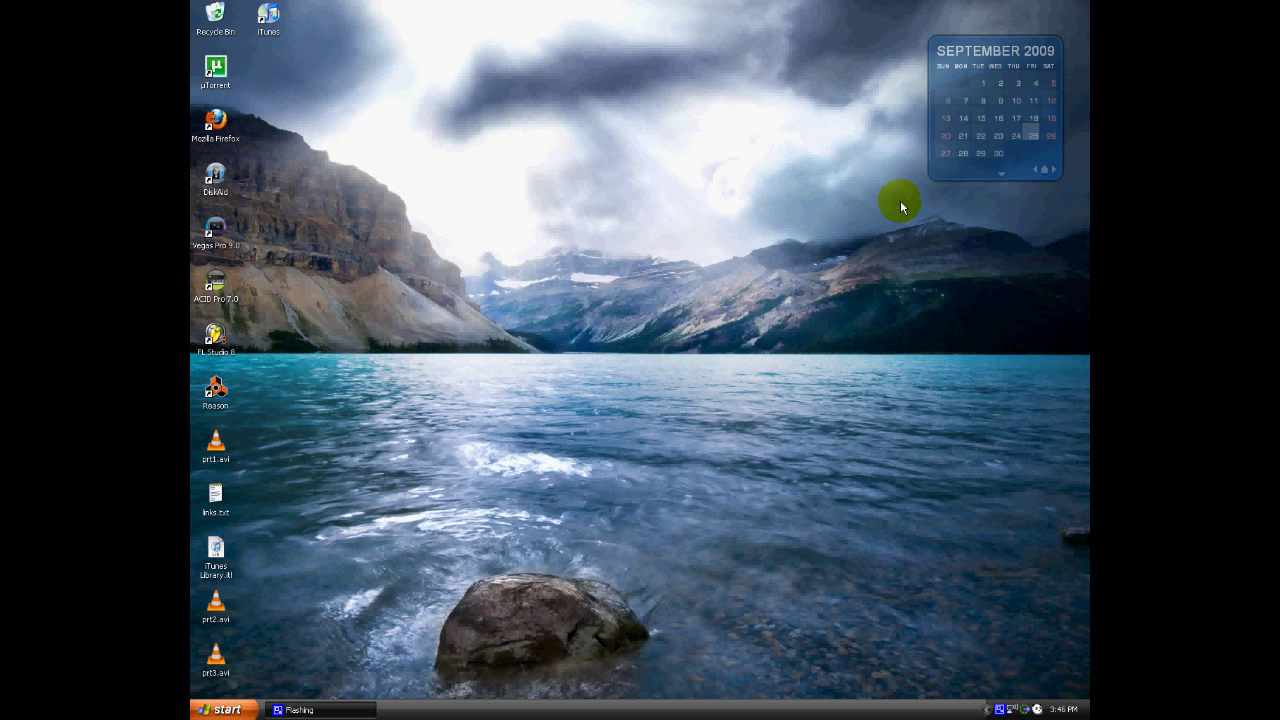
- Copy the backed-up iTunes Library.itl from the desktop into the iTunes folder in My Music, replacing the existing file, and close the folder window
{"action": "right_click", "coordinate": [227, 548]}
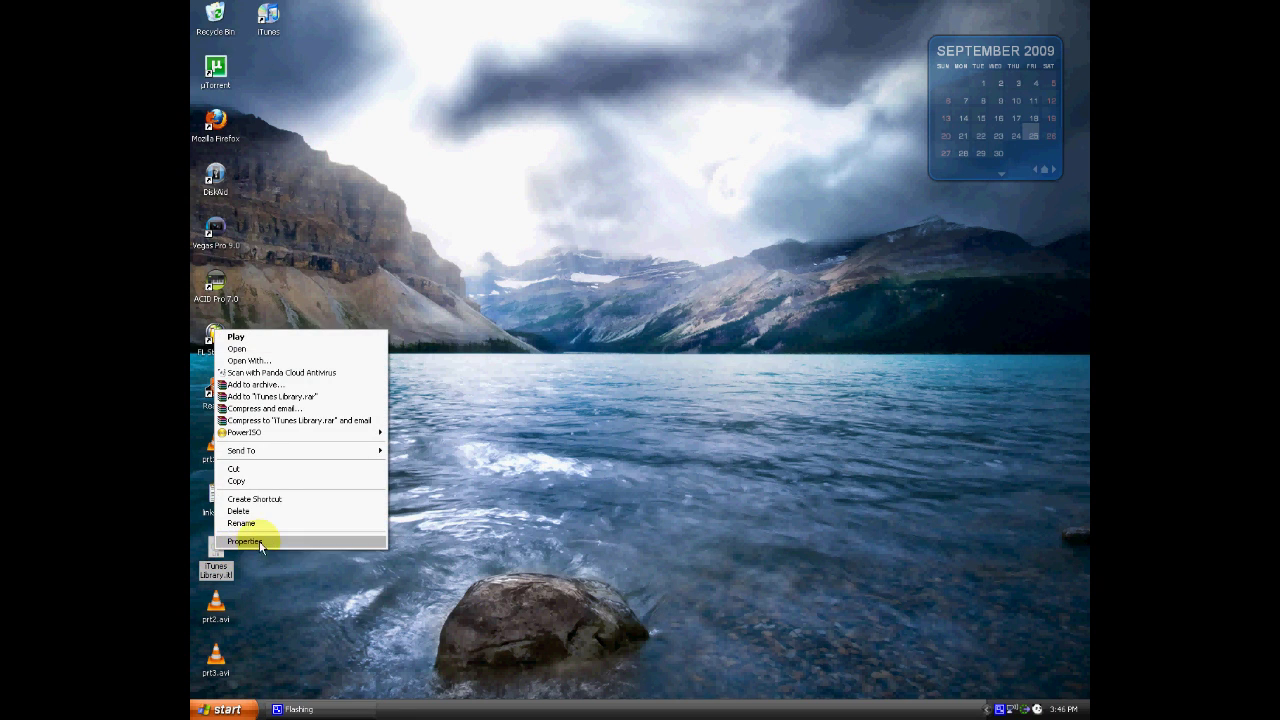
{"action": "left_click", "coordinate": [285, 481]}
{"action": "left_click", "coordinate": [222, 708]}
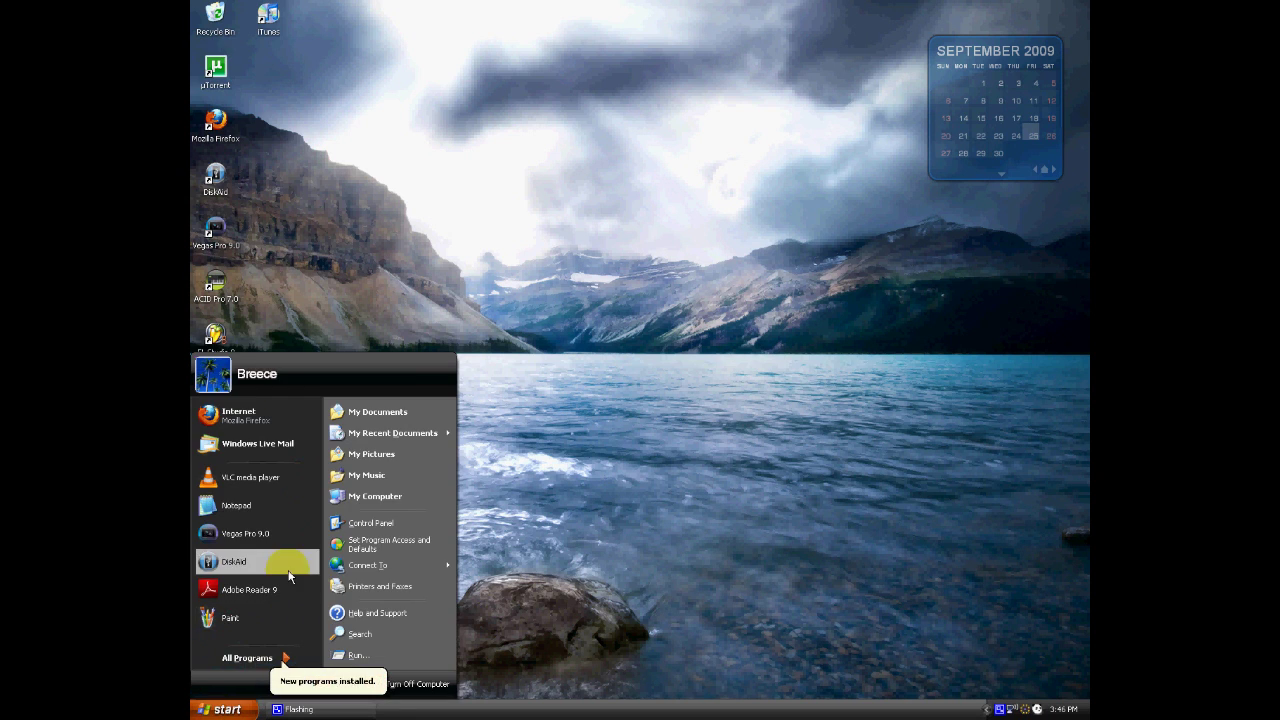
{"action": "left_click", "coordinate": [370, 475]}
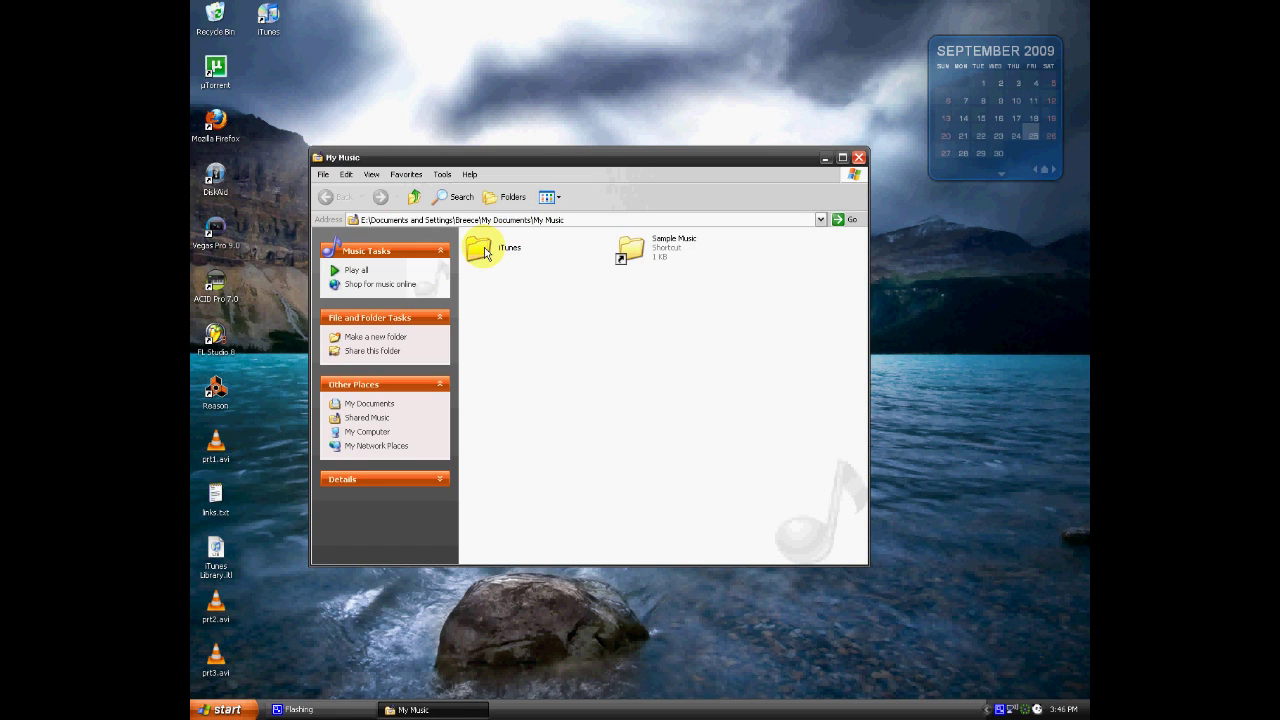
{"action": "double_click", "coordinate": [485, 252]}
{"action": "right_click", "coordinate": [534, 420]}
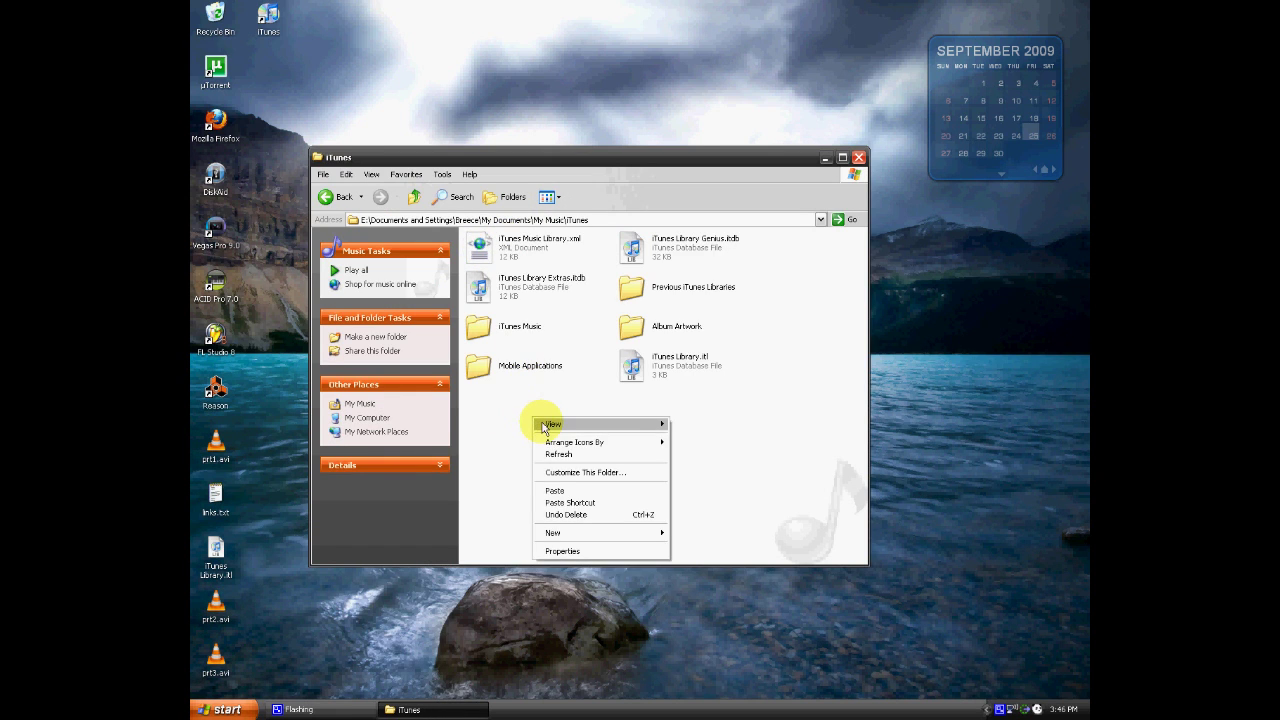
{"action": "left_click", "coordinate": [586, 491]}
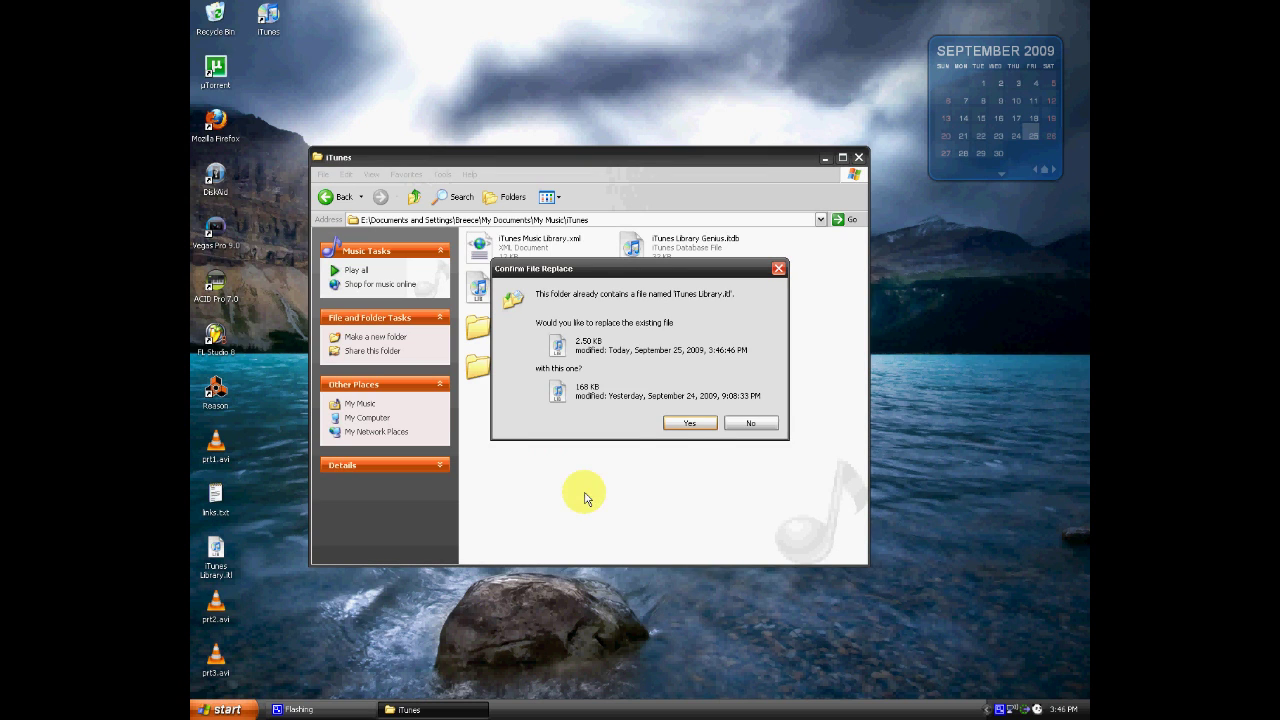
{"action": "left_click", "coordinate": [690, 423]}
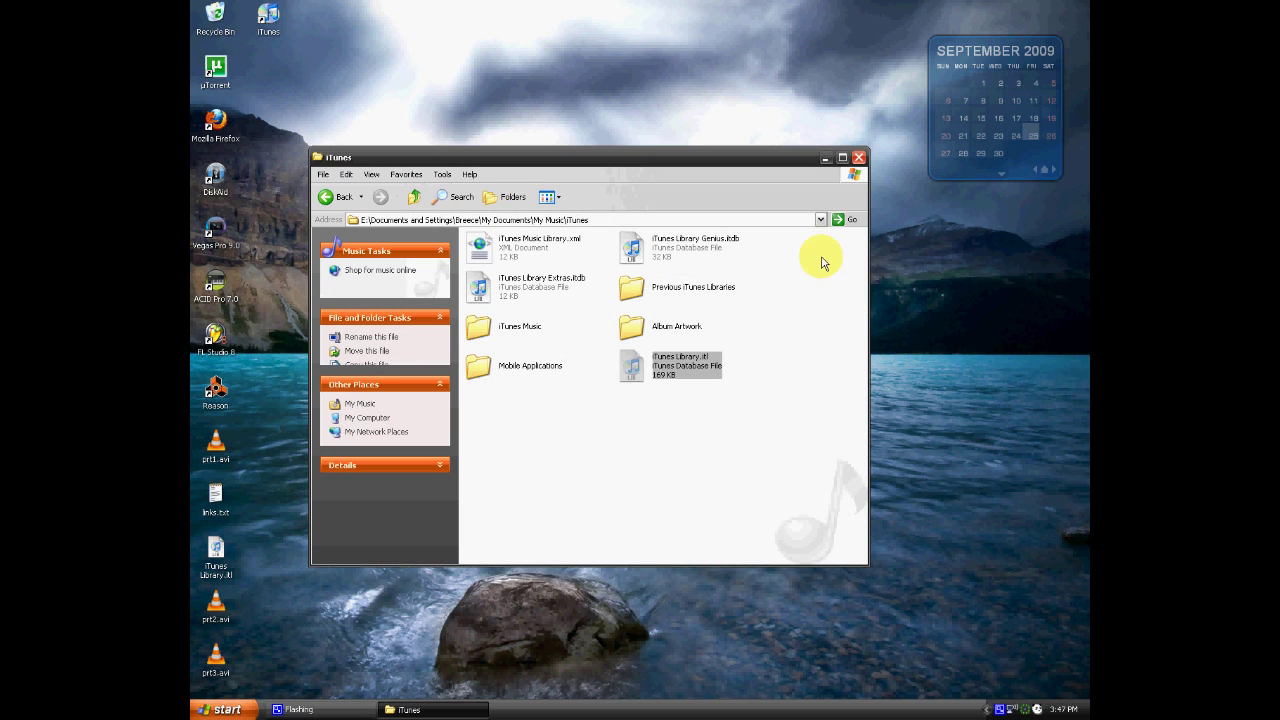
{"action": "left_click", "coordinate": [640, 398]}
{"action": "left_click", "coordinate": [858, 157]}
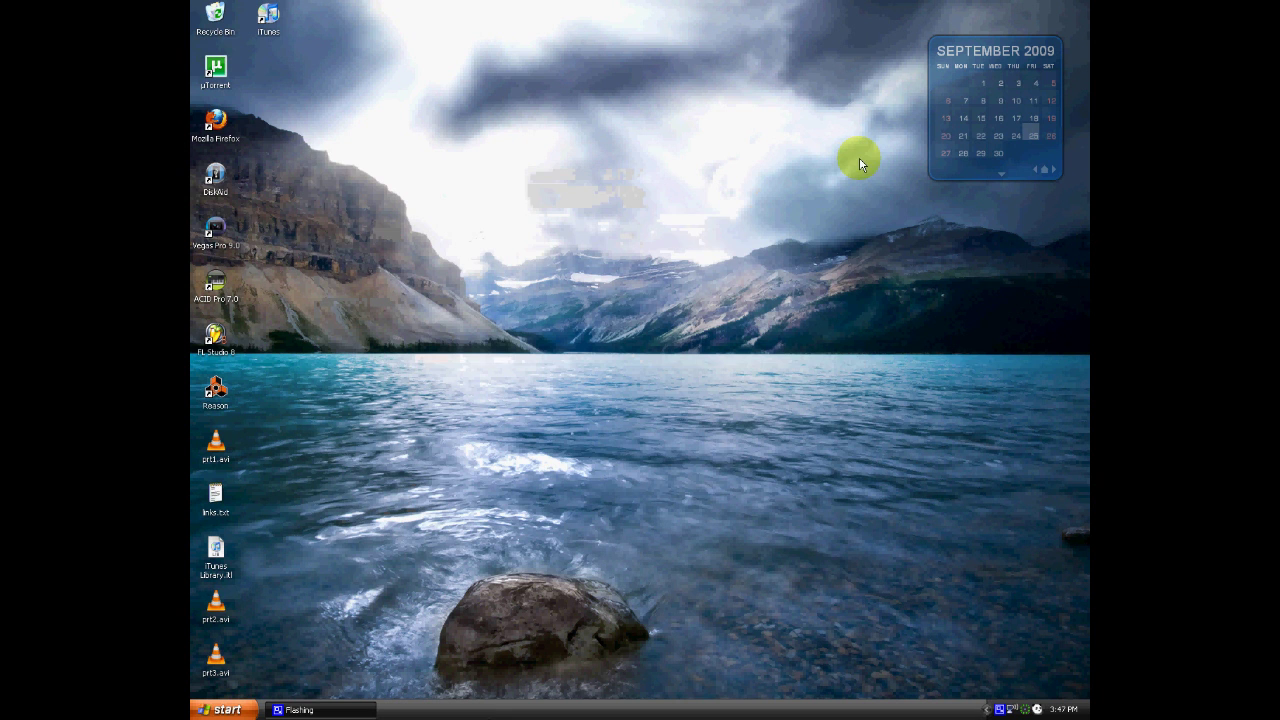
- Reopen iTunes to check the restored music library, and view the installed version in About iTunes
{"action": "left_click", "coordinate": [270, 14]}
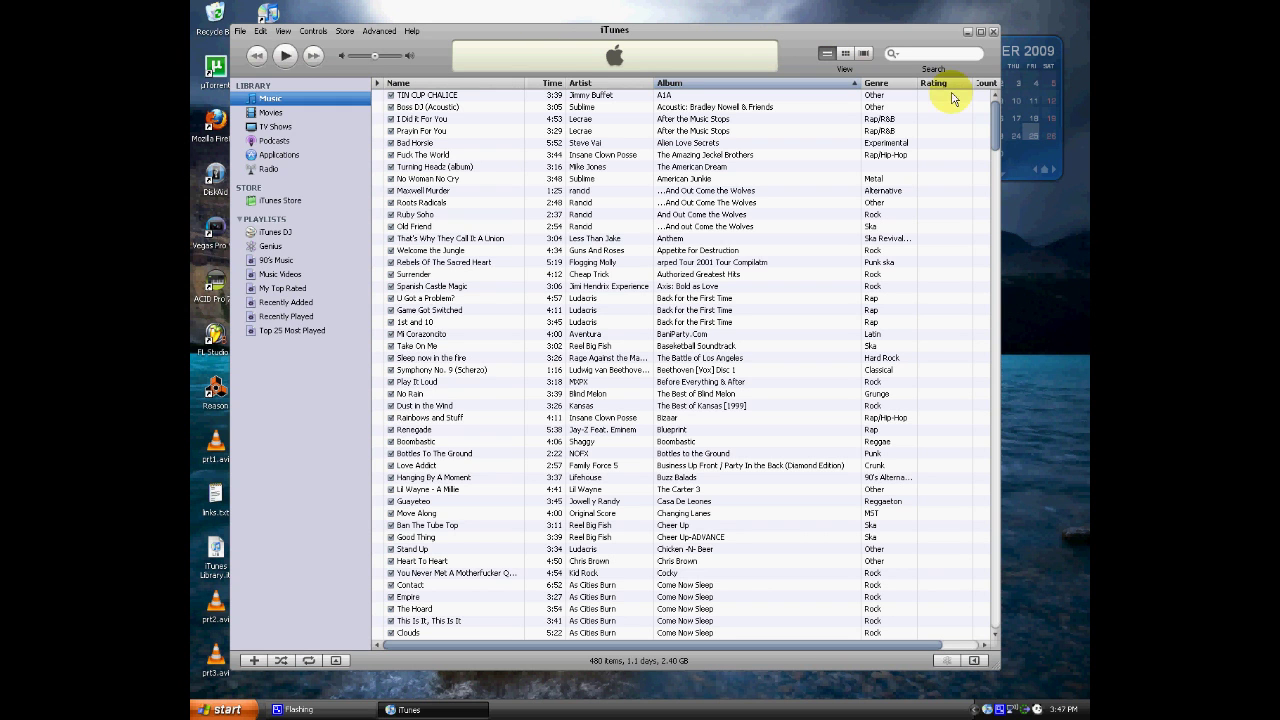
{"action": "mouse_move", "coordinate": [996, 116]}
{"action": "left_mouse_down"}
{"action": "mouse_move", "coordinate": [995, 130]}
{"action": "mouse_move", "coordinate": [995, 97]}
{"action": "left_mouse_up"}
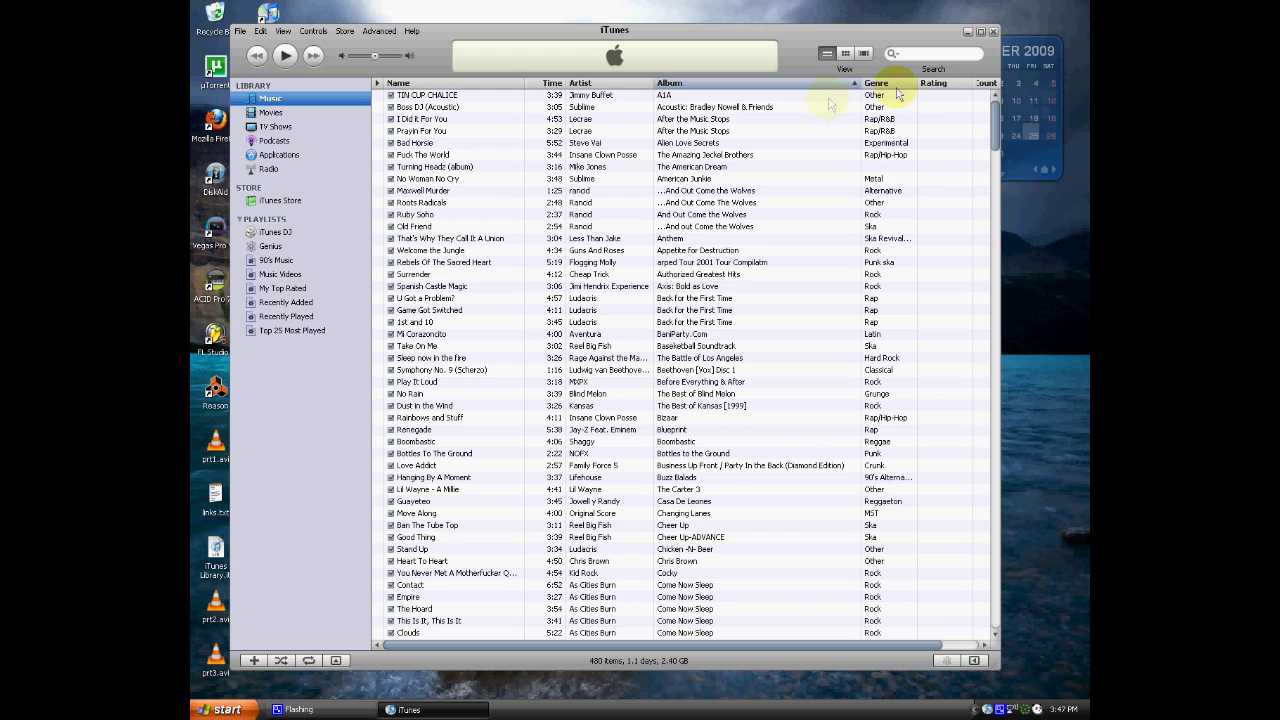
{"action": "left_click", "coordinate": [413, 33]}
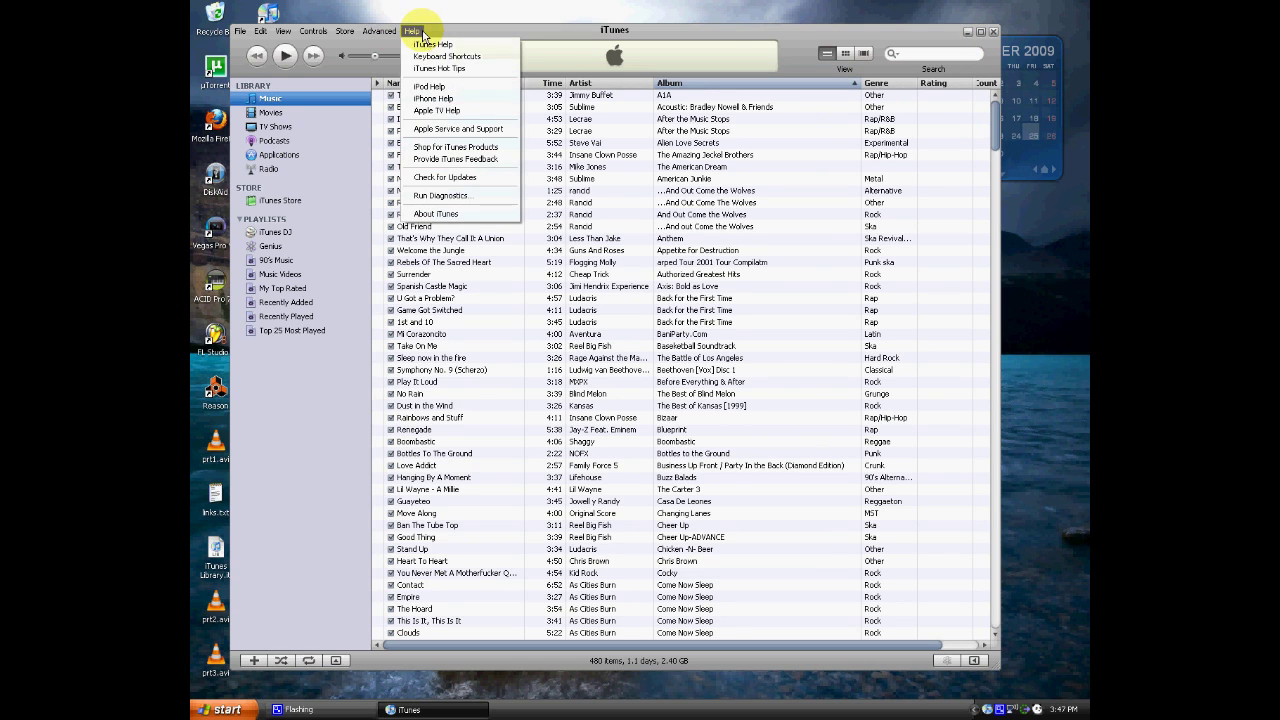
{"action": "left_click", "coordinate": [478, 214]}
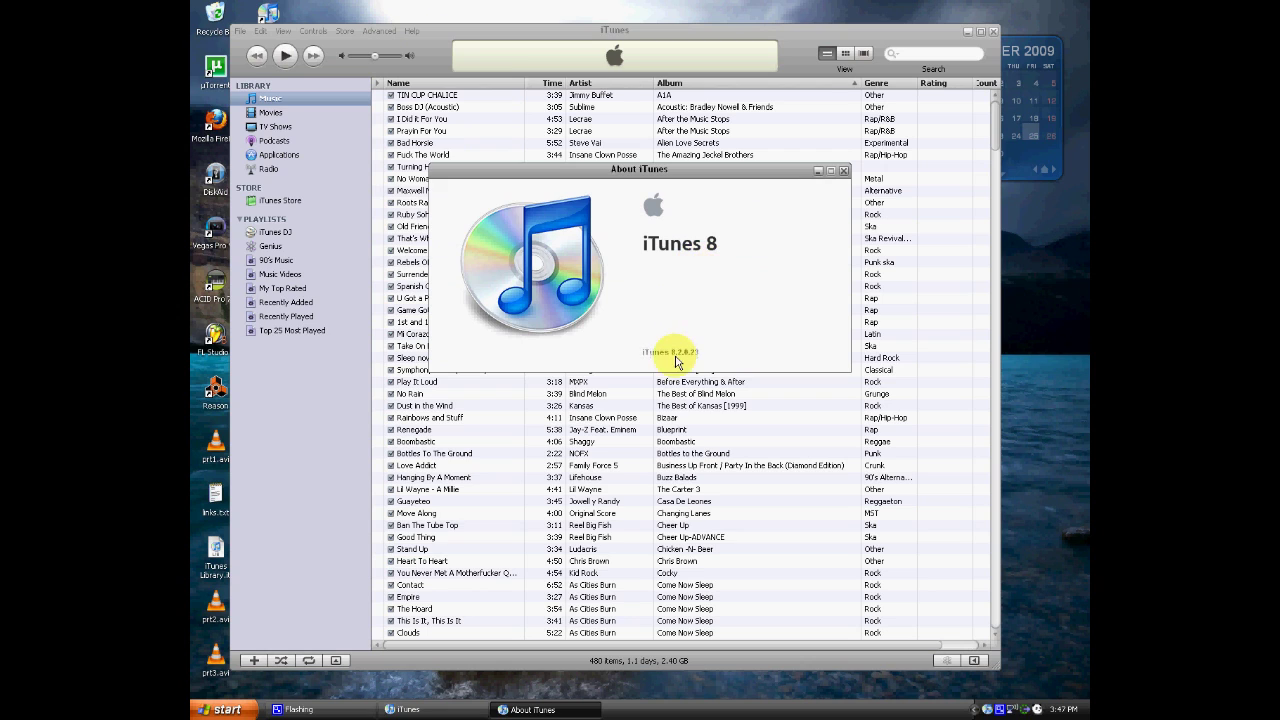